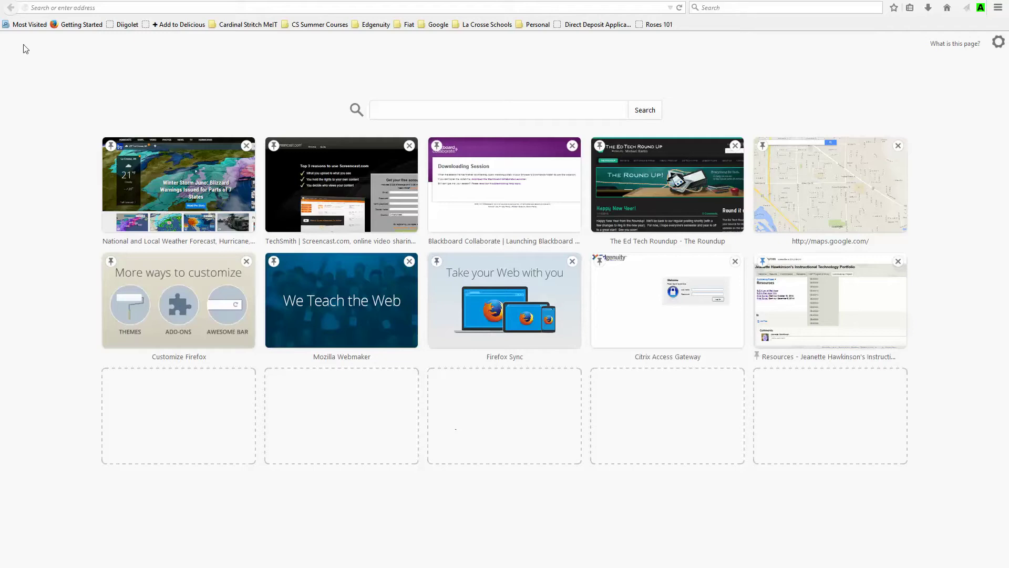
# Step: Paste the elluminate session link into Firefox's address bar and load the Downloading Session page
pyautogui.click(164, 8)
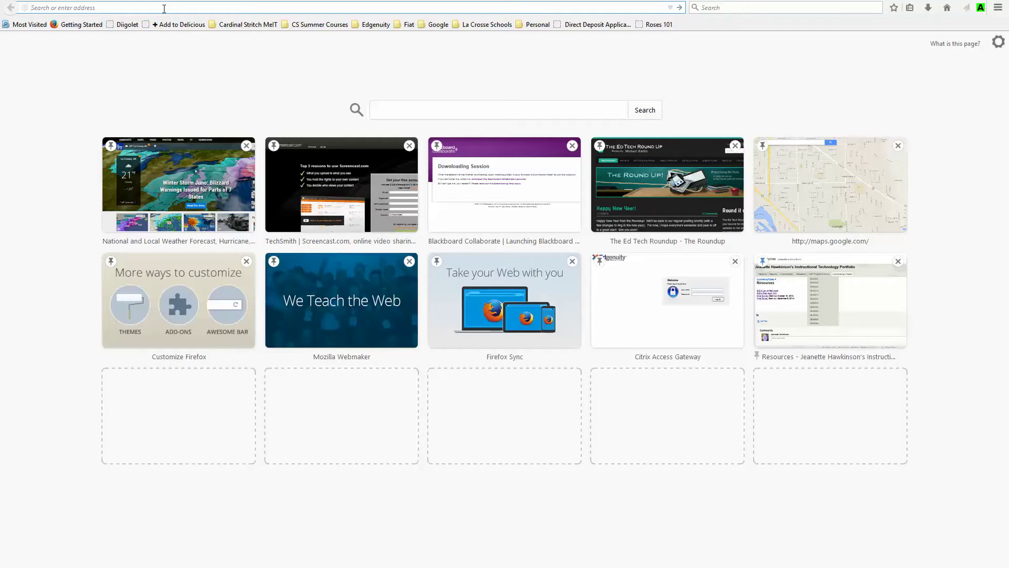
pyautogui.press('Return')
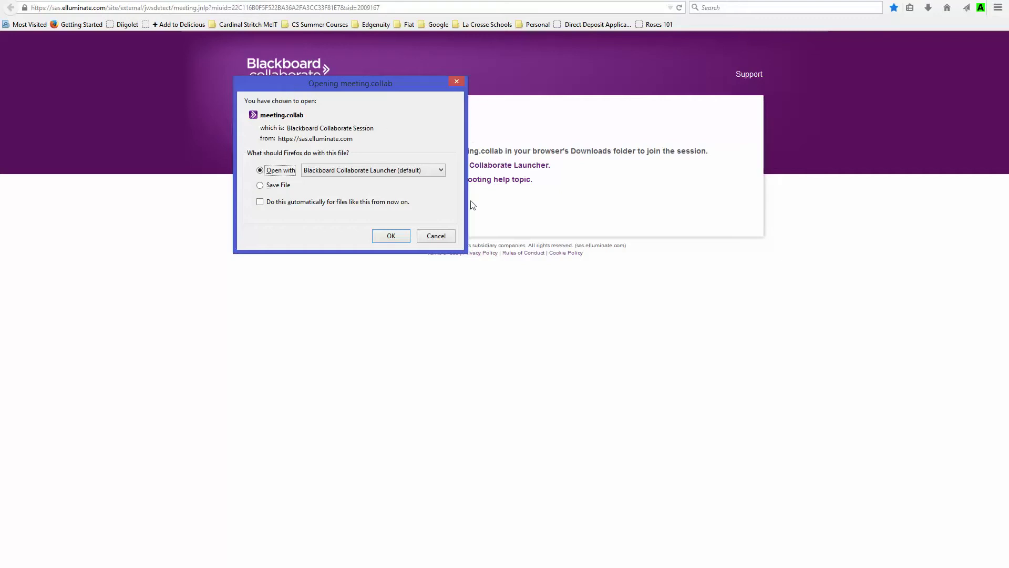
# Step: Open meeting.collab with the Blackboard Collaborate Launcher and move the Java verification window aside
pyautogui.click(396, 237)
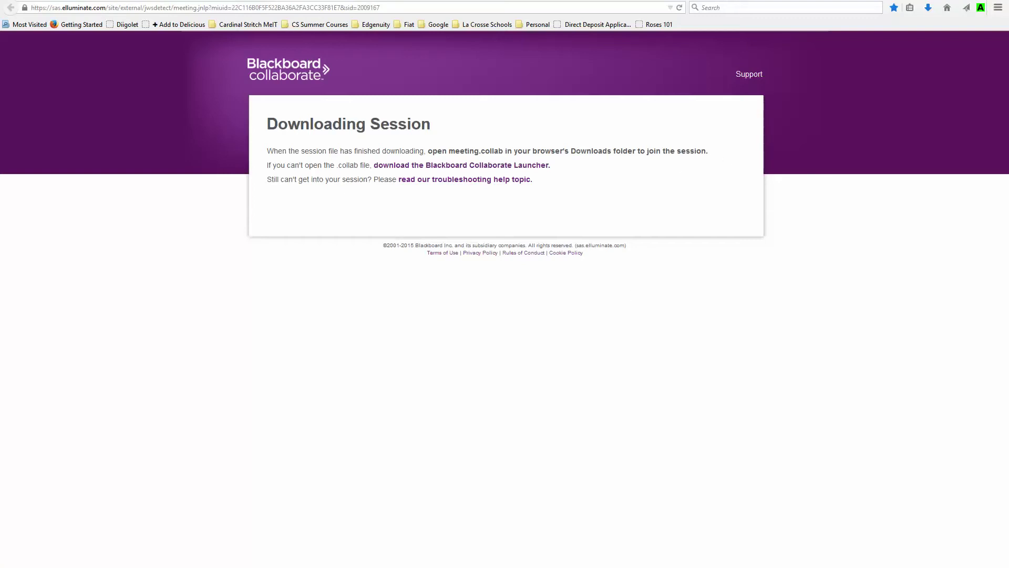
pyautogui.moveTo(694, 126); pyautogui.dragTo(429, 273)
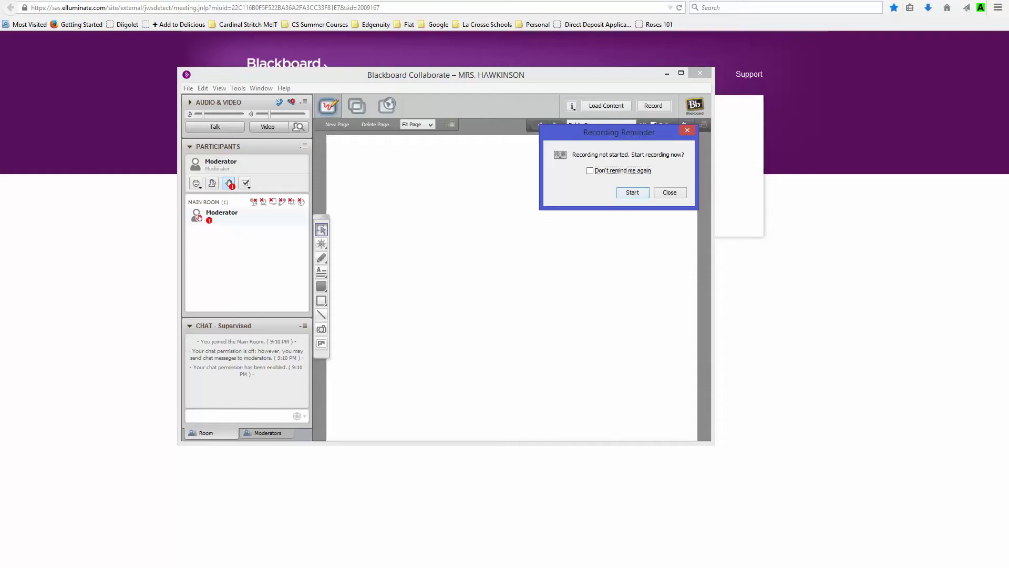
# Step: Lower the moderator's hand, open and close the emotion list, and toggle Away on and off
pyautogui.click(210, 213)
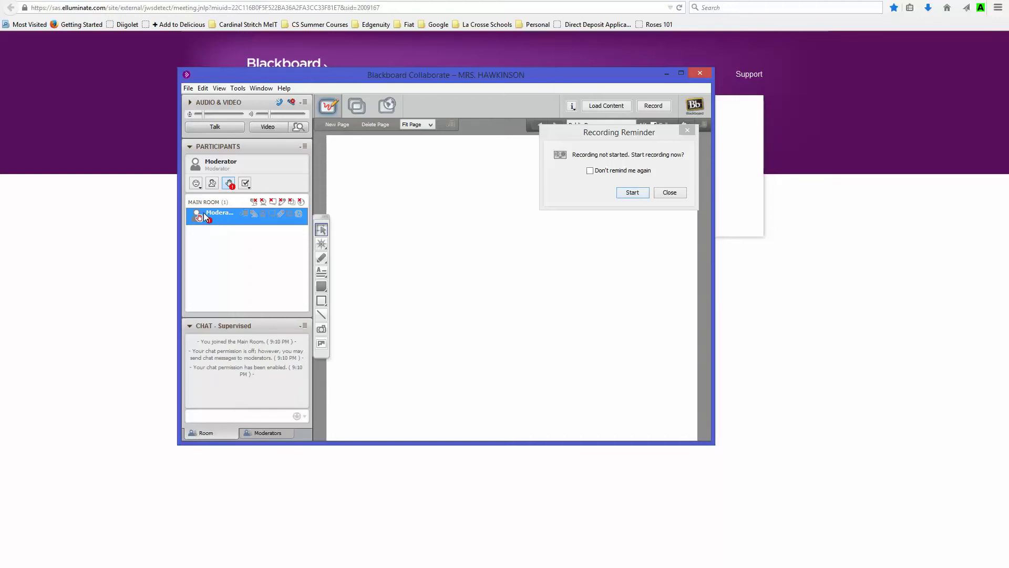
pyautogui.click(228, 183)
pyautogui.click(196, 183)
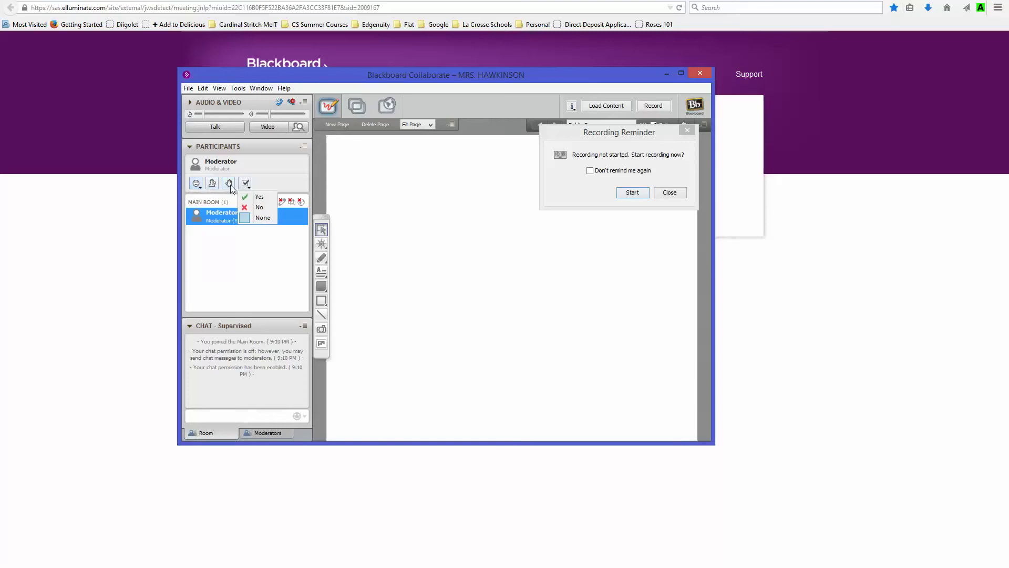
pyautogui.click(197, 184)
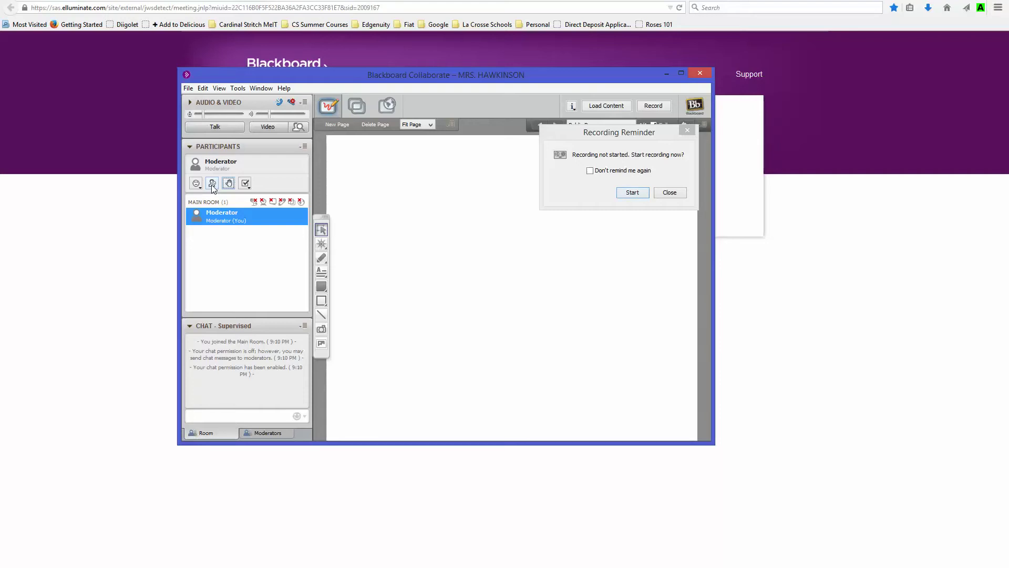
pyautogui.click(212, 183)
pyautogui.click(212, 183)
# Step: Raise and lower the moderator's hand again, then clear the poll response to None
pyautogui.click(230, 187)
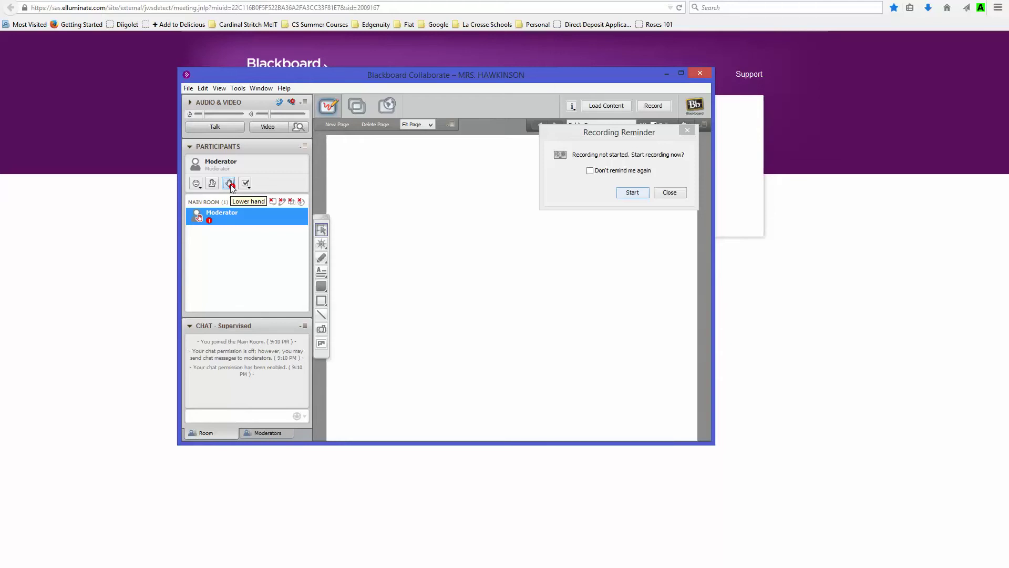
pyautogui.click(230, 184)
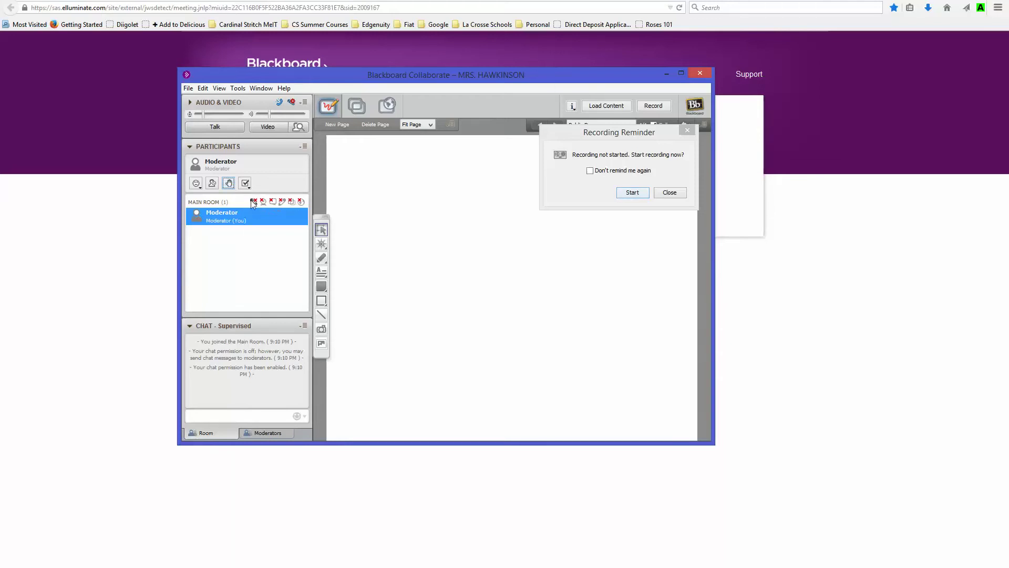
pyautogui.click(248, 187)
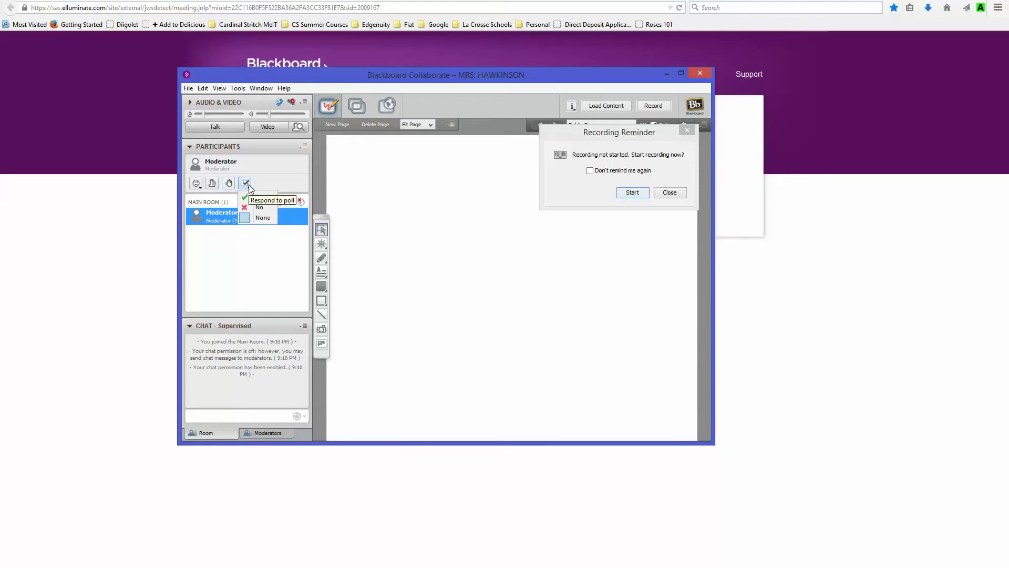
pyautogui.click(247, 186)
pyautogui.click(246, 187)
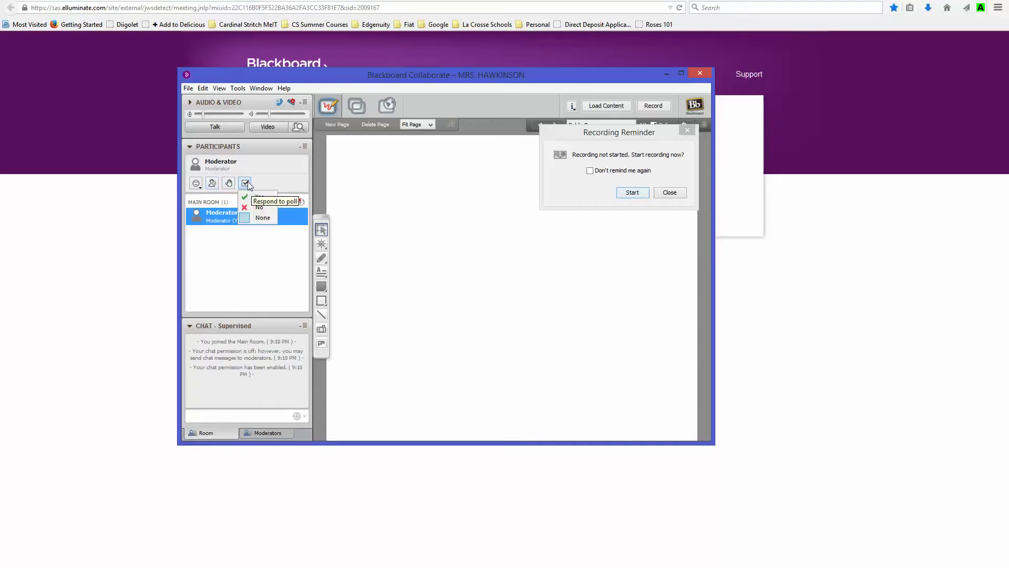
pyautogui.click(257, 220)
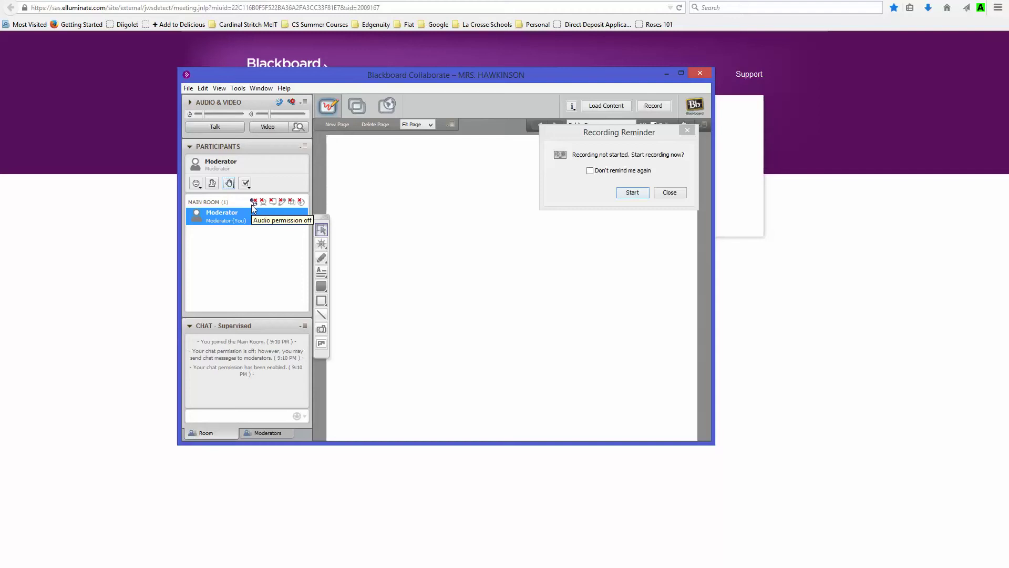
# Step: Toggle the Main Room's audio and chat permissions, dismiss the Recording Reminder, and start loading content
pyautogui.click(253, 203)
pyautogui.click(274, 203)
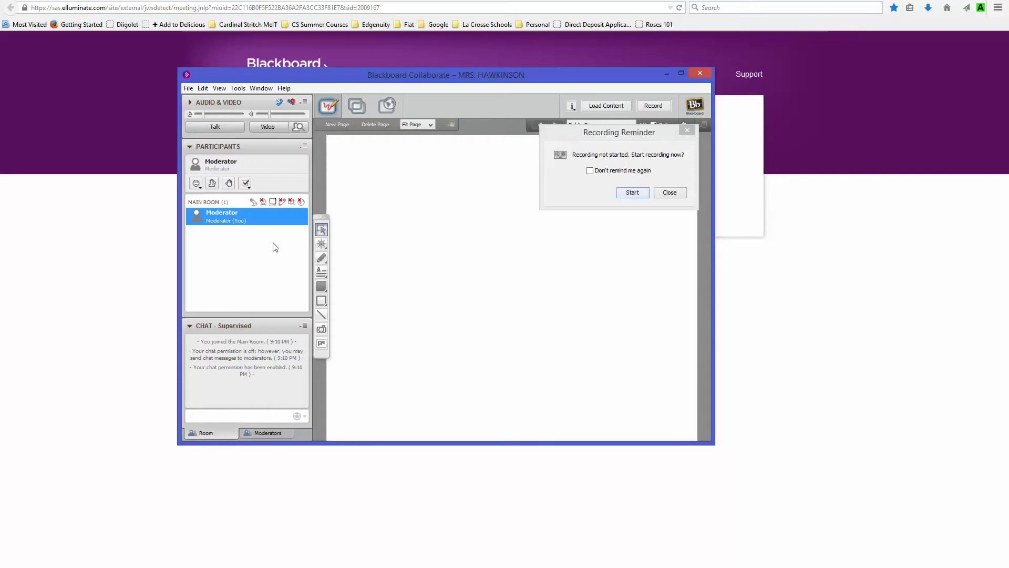
pyautogui.click(254, 202)
pyautogui.click(273, 201)
pyautogui.click(670, 193)
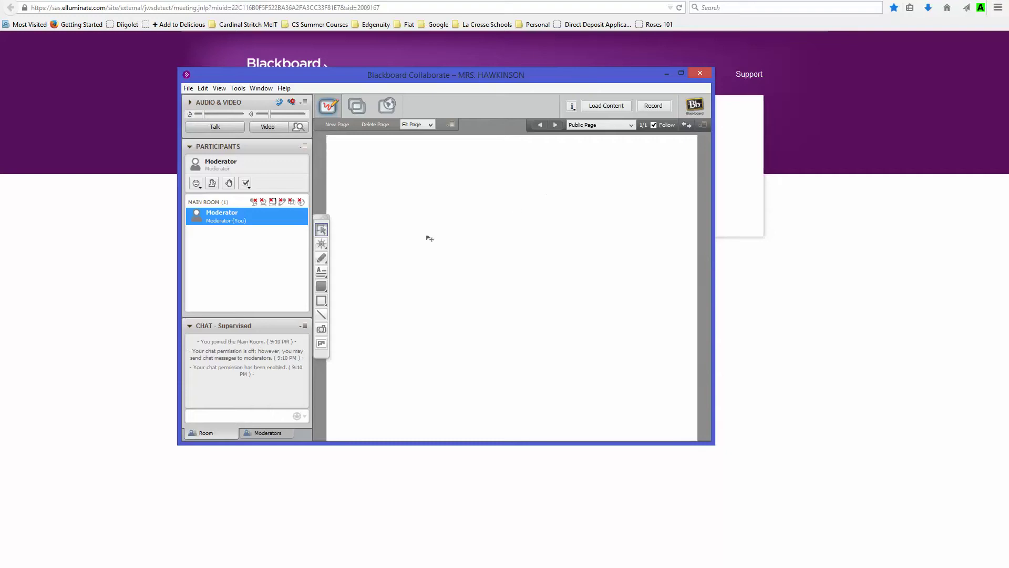
pyautogui.click(606, 108)
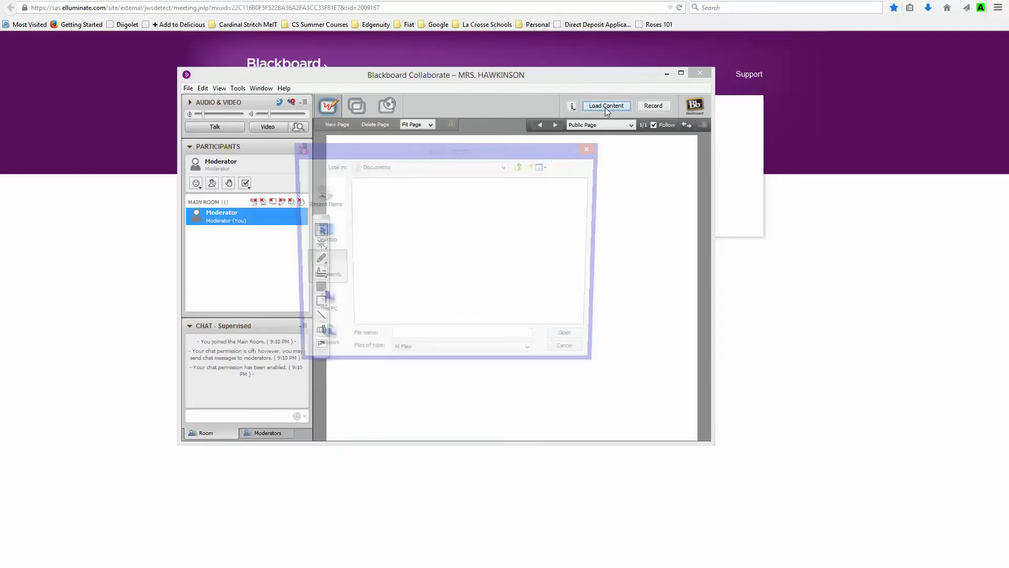
# Step: Load blackboard.pptx from the Desktop, view the Agenda slide, then return to the Welcome slide
pyautogui.click(320, 233)
pyautogui.click(381, 250)
pyautogui.doubleClick(381, 249)
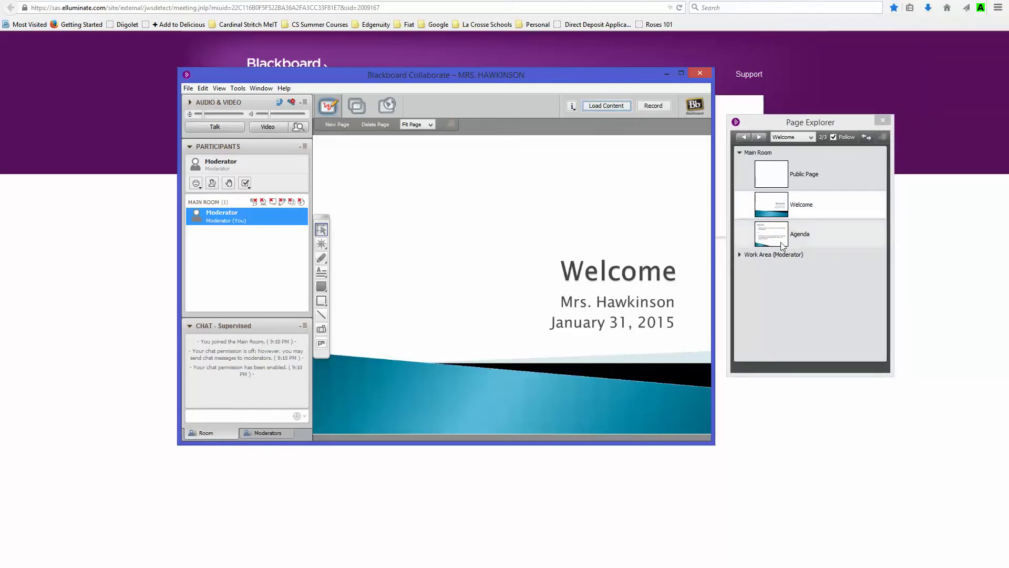
pyautogui.click(781, 241)
pyautogui.doubleClick(779, 240)
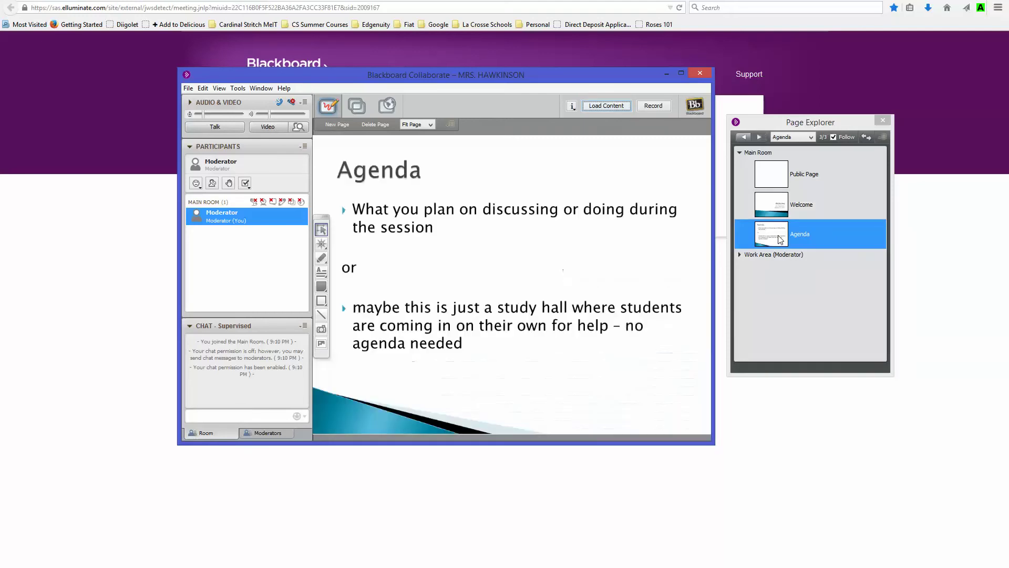
pyautogui.click(791, 205)
pyautogui.click(743, 137)
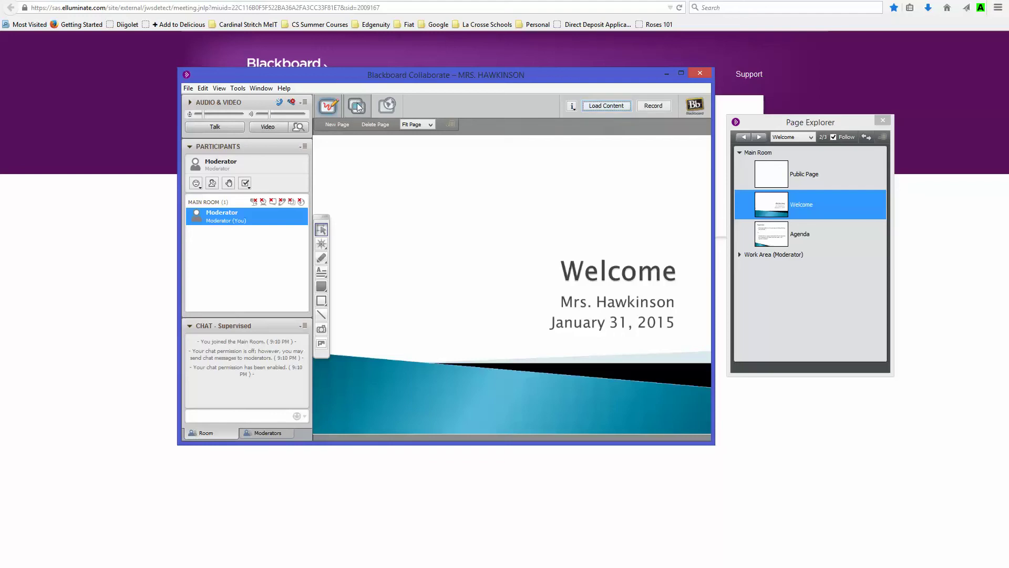
# Step: Start sharing the whole desktop, acknowledging the privileges and now-sharing notices
pyautogui.click(354, 108)
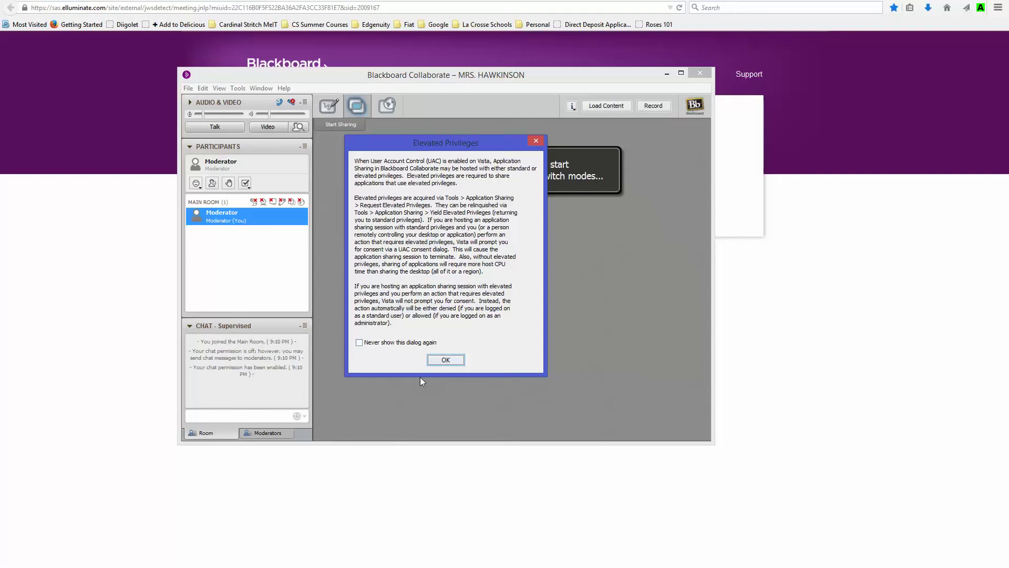
pyautogui.click(446, 361)
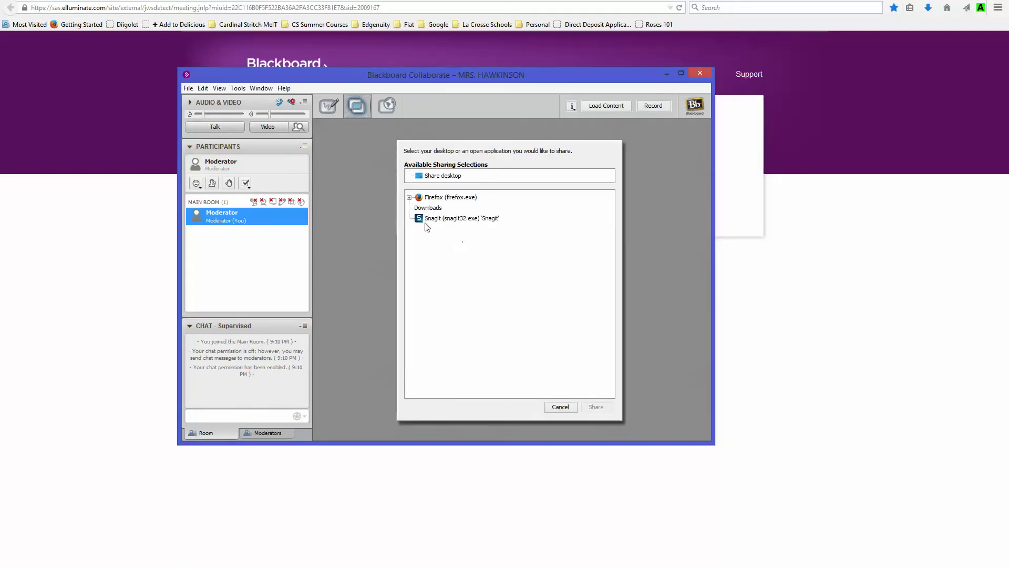
pyautogui.click(448, 178)
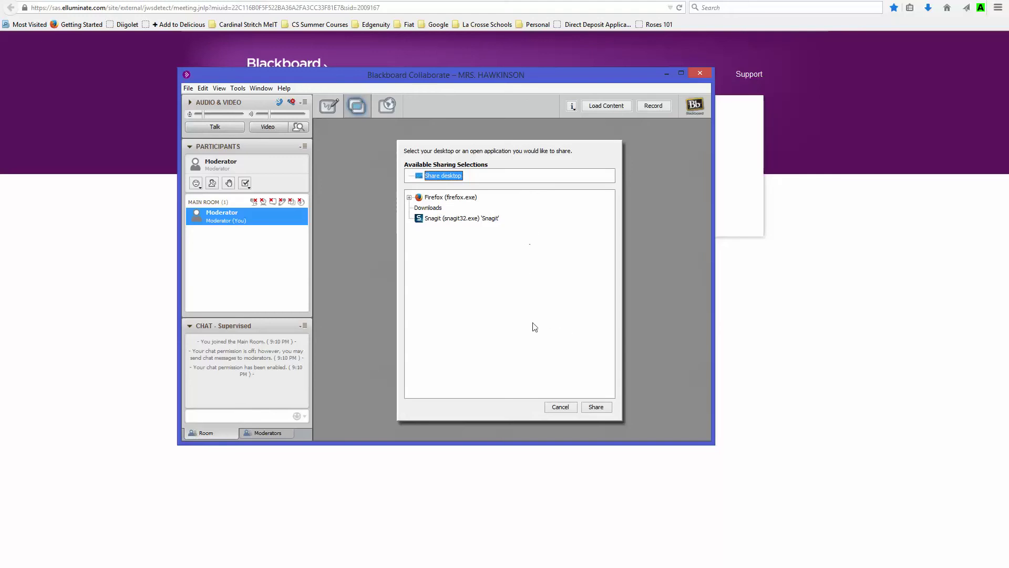
pyautogui.click(597, 407)
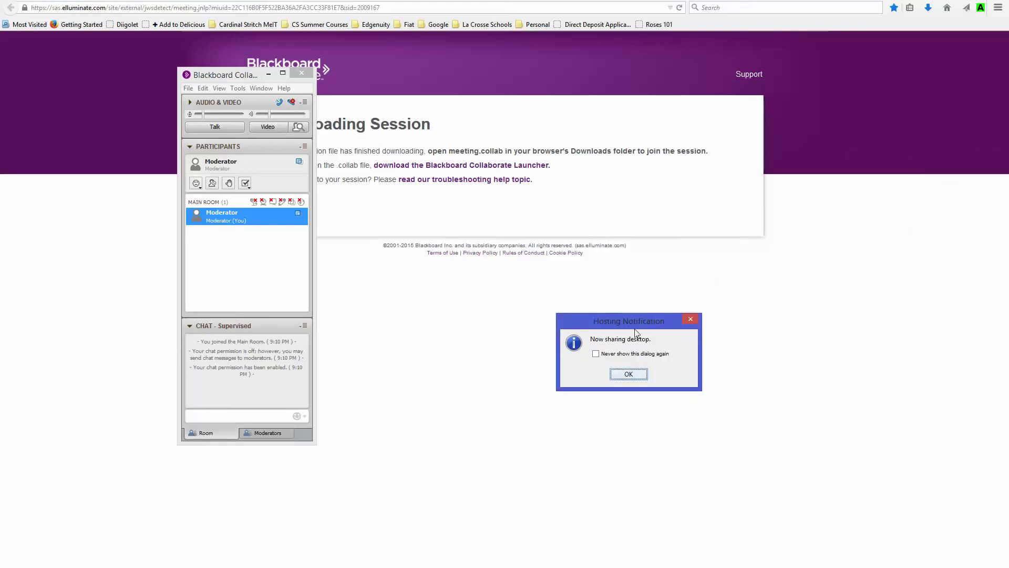
pyautogui.click(629, 375)
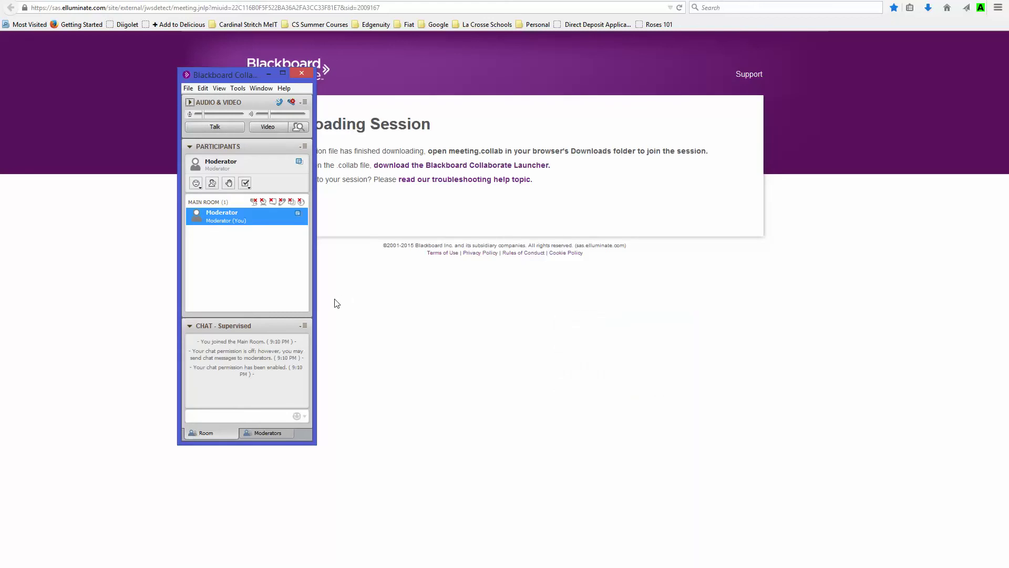
# Step: Stop desktop sharing through Tools > Application Sharing > Stop Sharing
pyautogui.click(237, 91)
pyautogui.moveTo(243, 102)
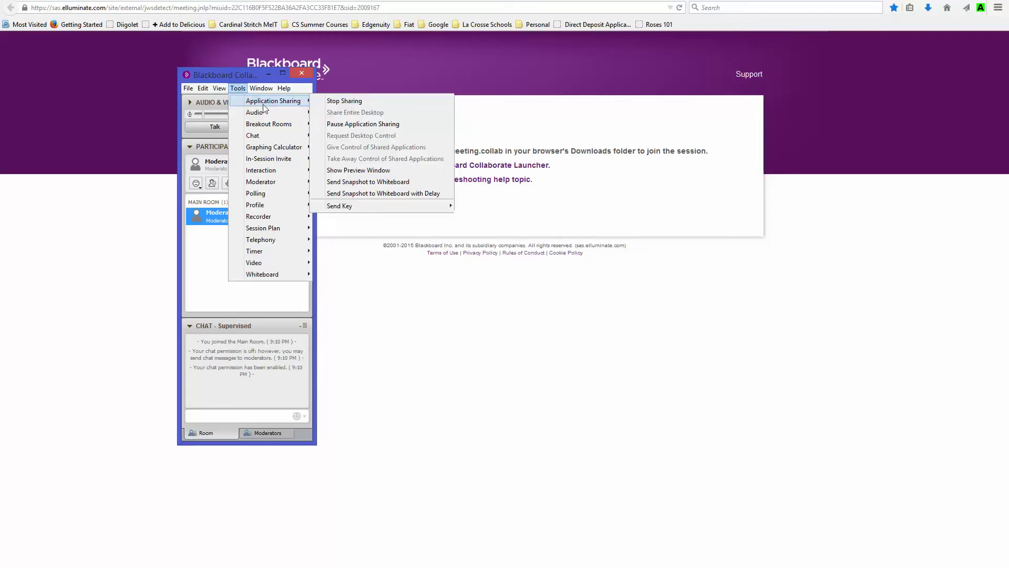
pyautogui.click(363, 101)
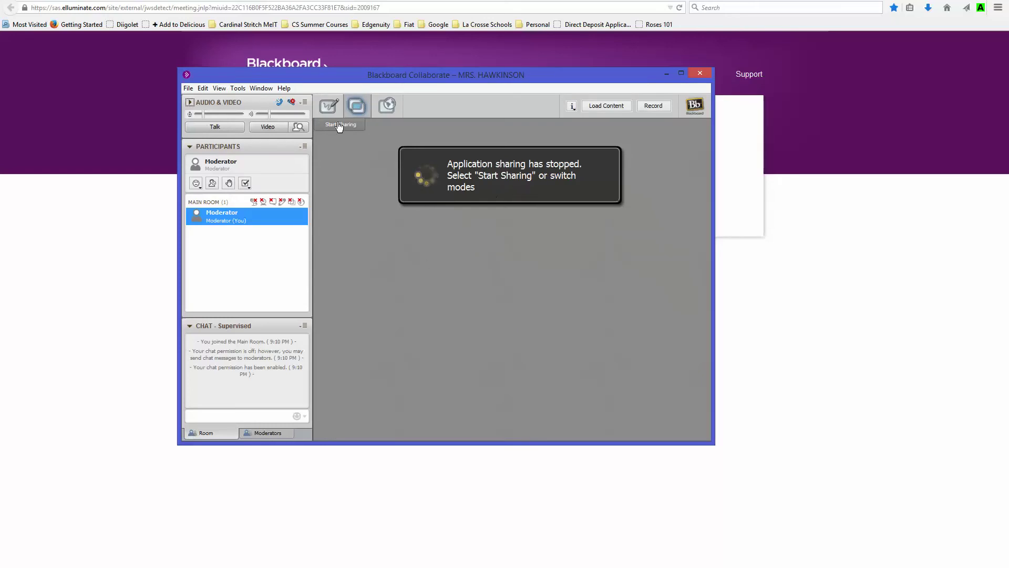
pyautogui.click(328, 108)
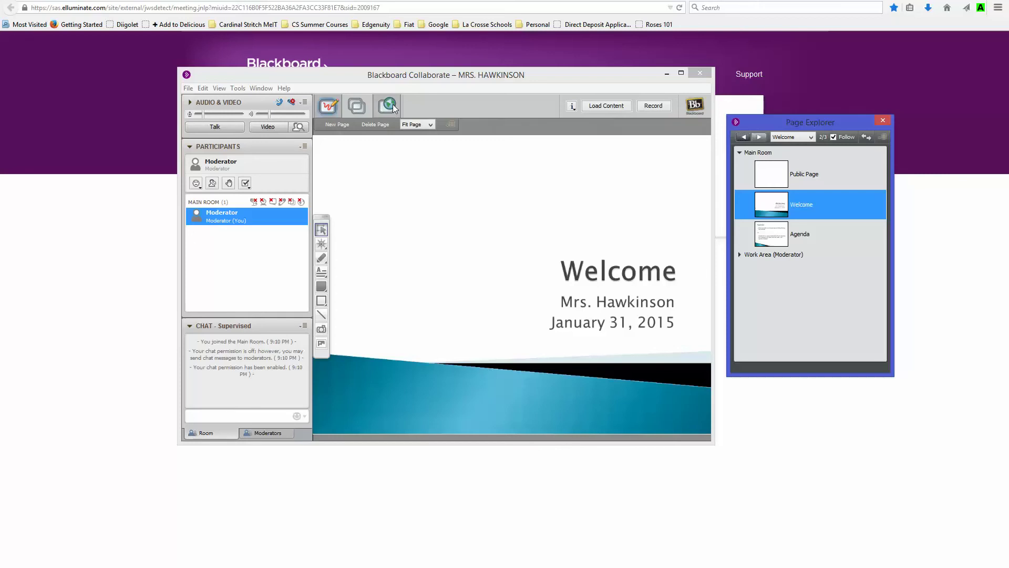
pyautogui.click(388, 106)
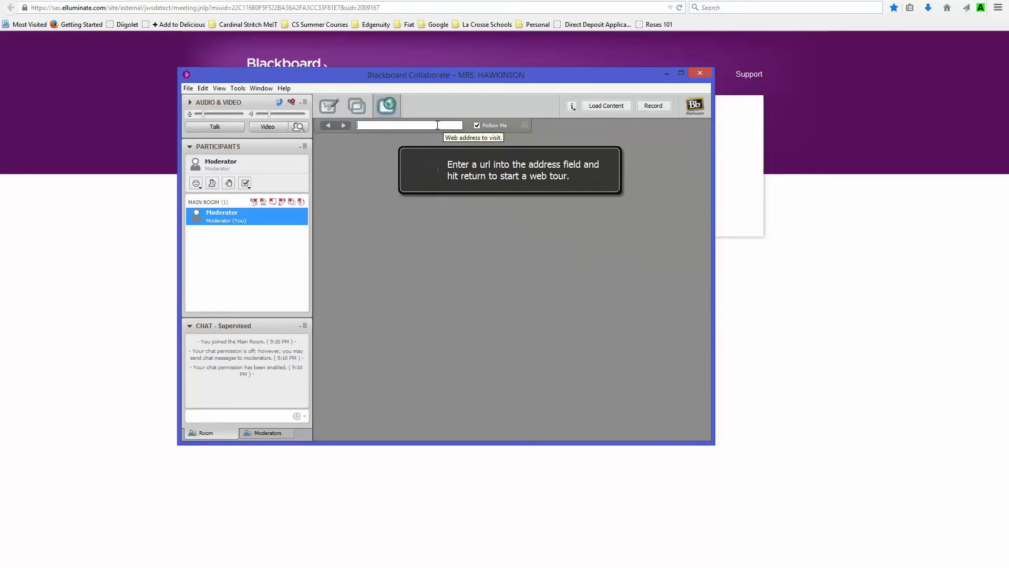
pyautogui.write('www.google.com')
pyautogui.press('Return')
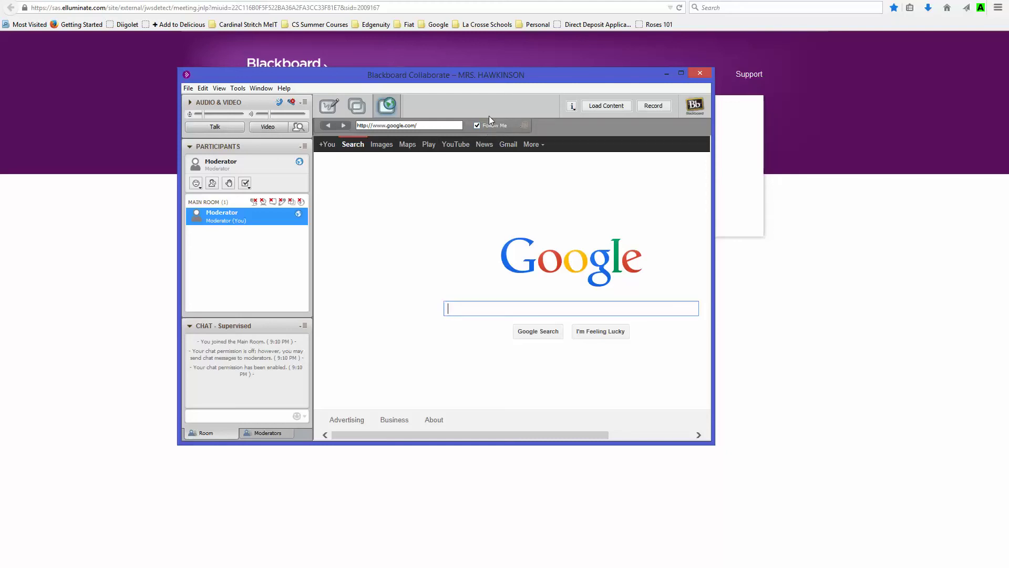
pyautogui.click(328, 110)
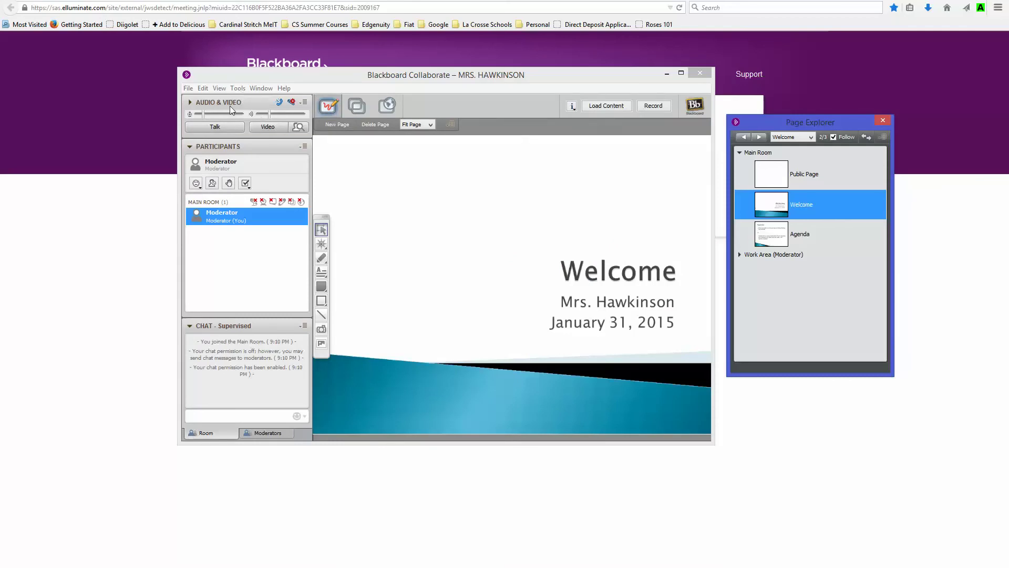
# Step: Nudge the microphone volume up, check the Audio & Video menu, and launch the Audio Setup Wizard
pyautogui.click(209, 113)
pyautogui.click(305, 104)
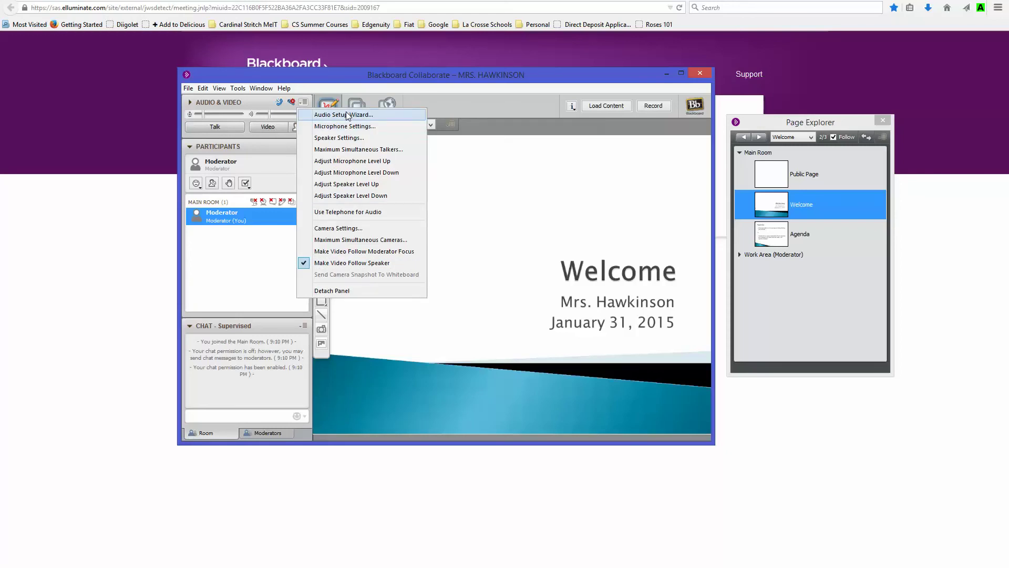
pyautogui.click(239, 88)
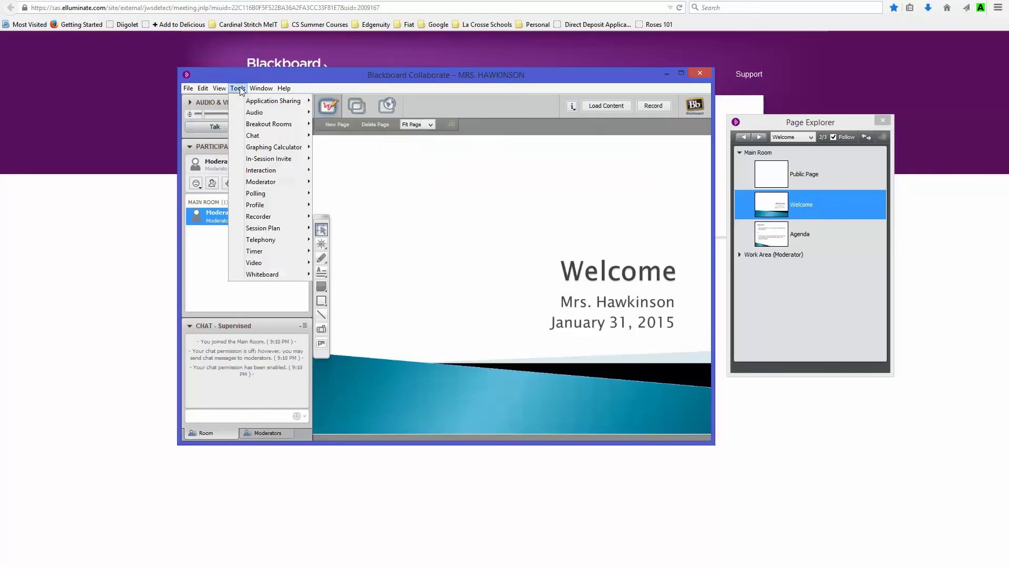
pyautogui.moveTo(244, 112)
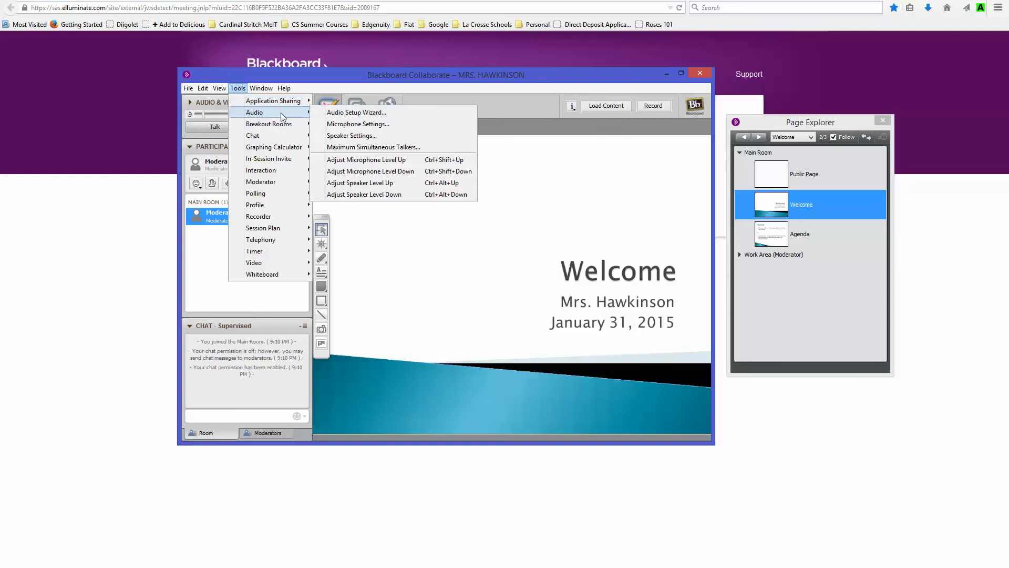
pyautogui.click(369, 115)
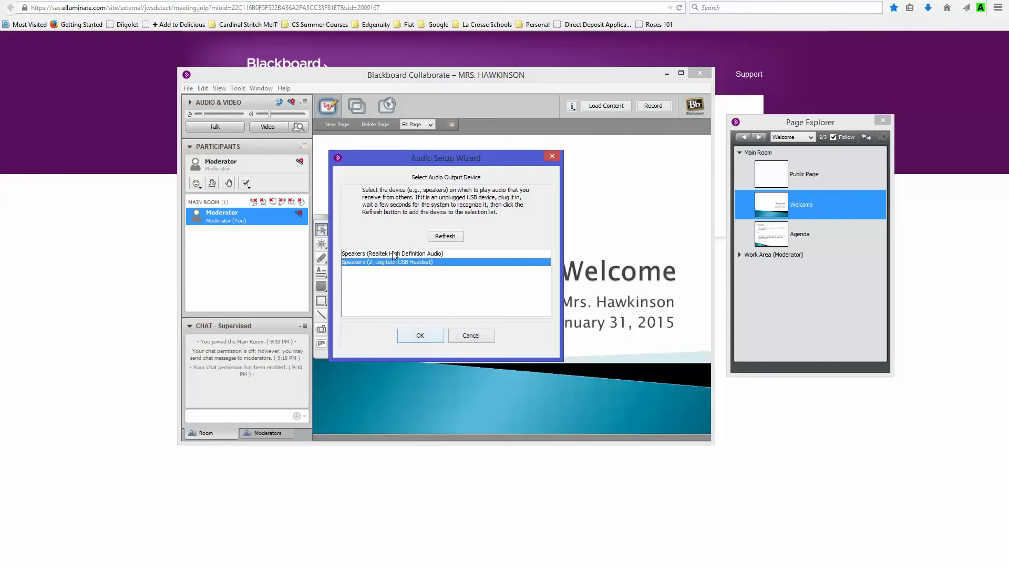
# Step: Choose the Logitech USB Headset as speaker, play the test message, and raise the volume slightly
pyautogui.click(430, 339)
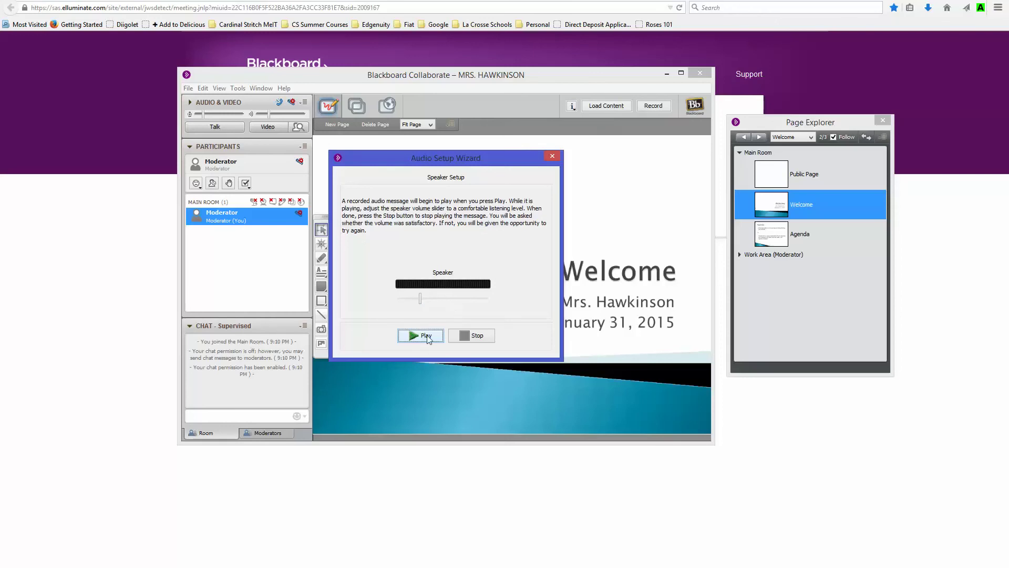
pyautogui.click(426, 336)
pyautogui.moveTo(421, 298); pyautogui.dragTo(423, 301)
pyautogui.click(472, 336)
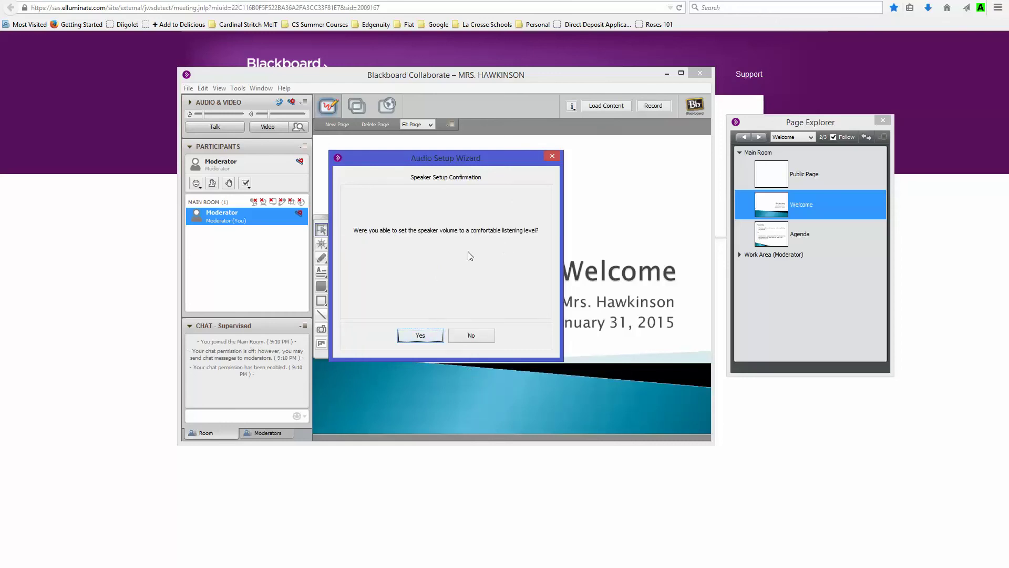
pyautogui.click(420, 336)
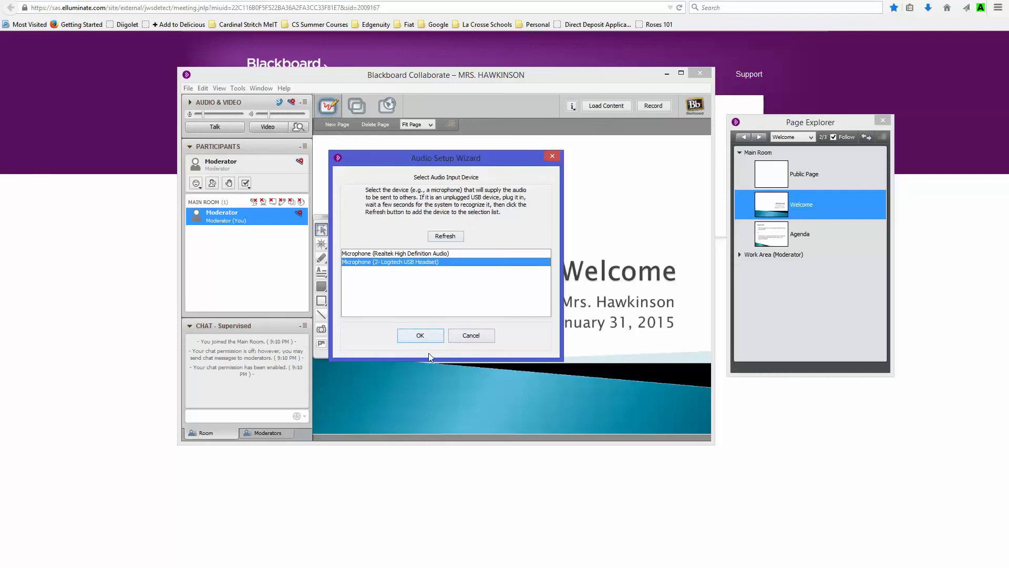
# Step: Choose the headset microphone, record and play back a test, and finish the wizard
pyautogui.click(420, 336)
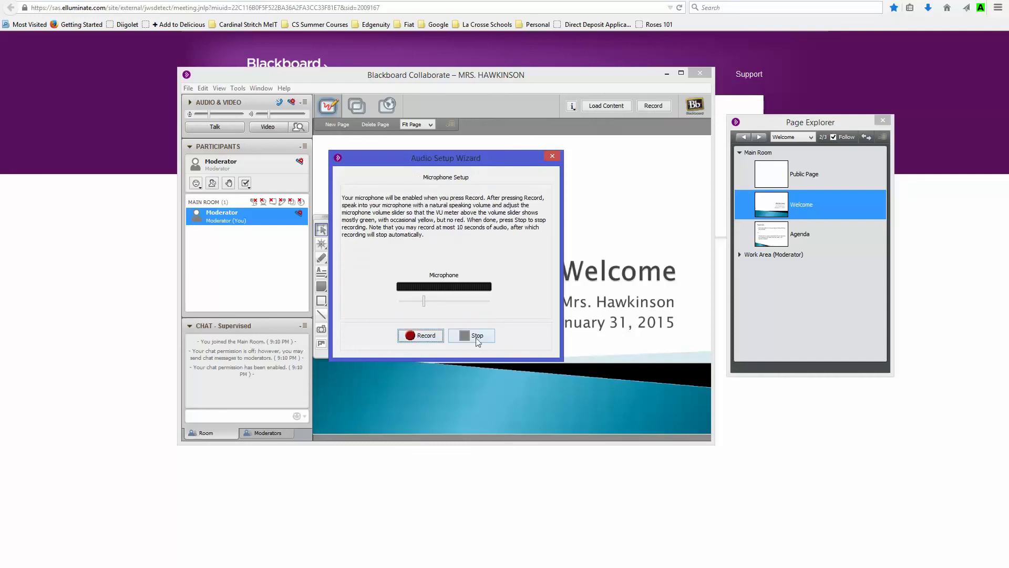
pyautogui.click(423, 336)
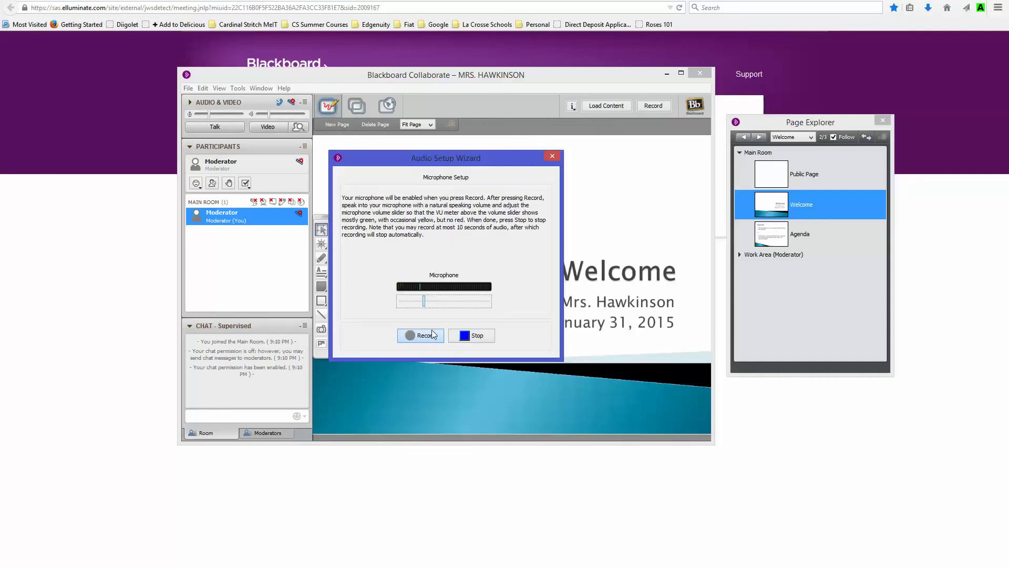
pyautogui.click(487, 338)
pyautogui.click(439, 338)
pyautogui.click(478, 339)
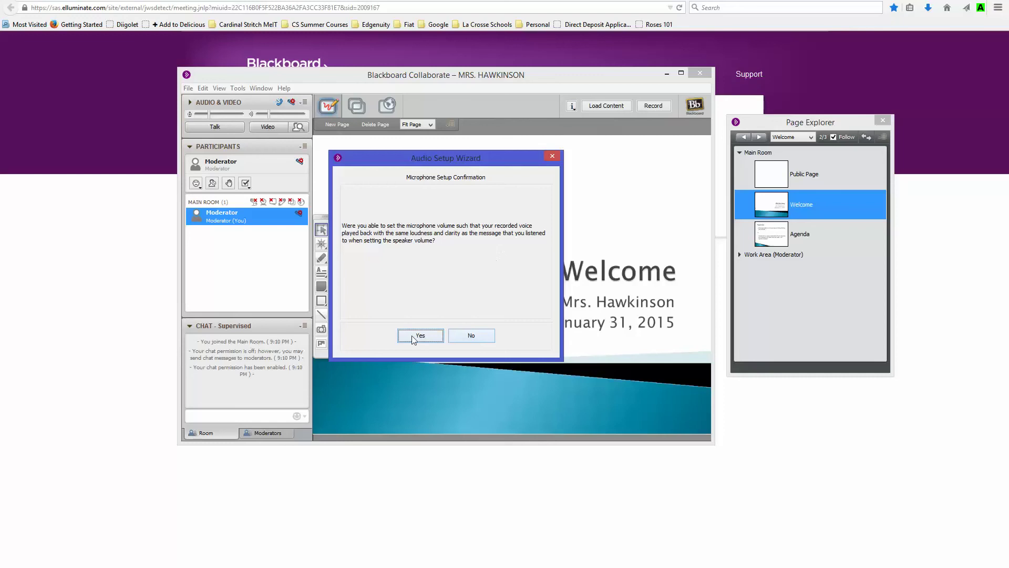
pyautogui.click(416, 337)
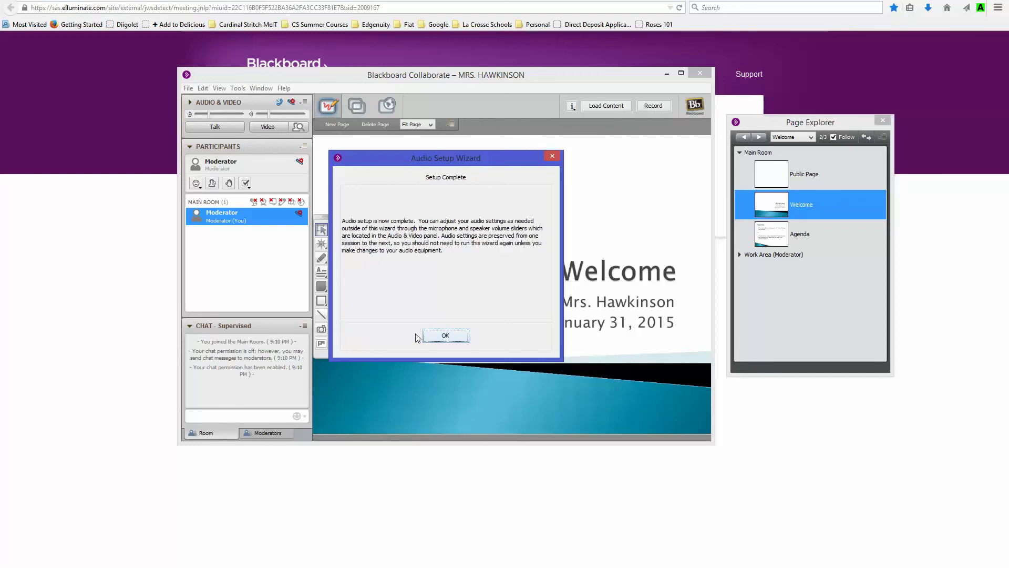
pyautogui.click(445, 336)
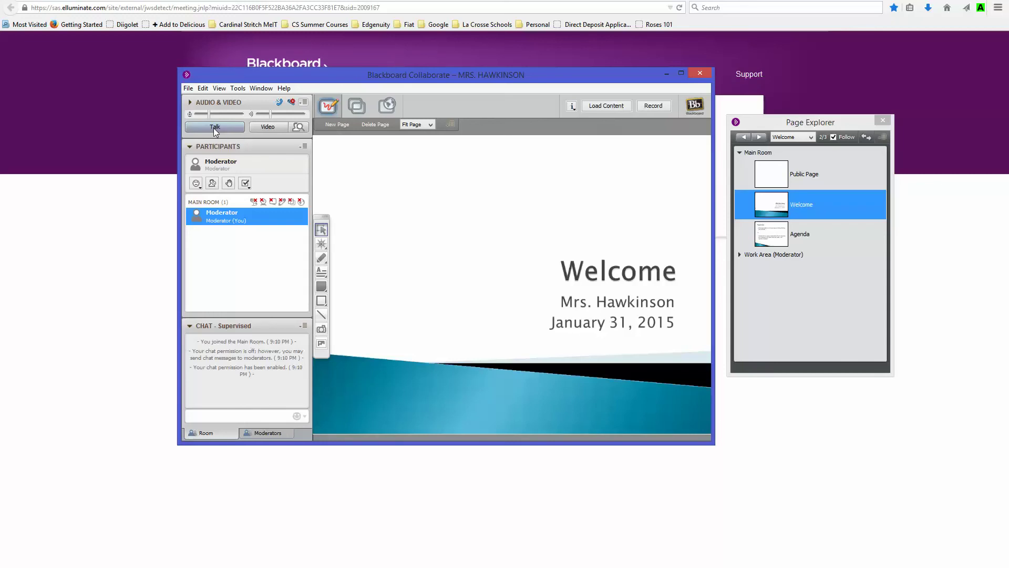
# Step: Toggle Talk on and off, raise the speaker volume slider, and show the Moderators chat tab
pyautogui.click(214, 128)
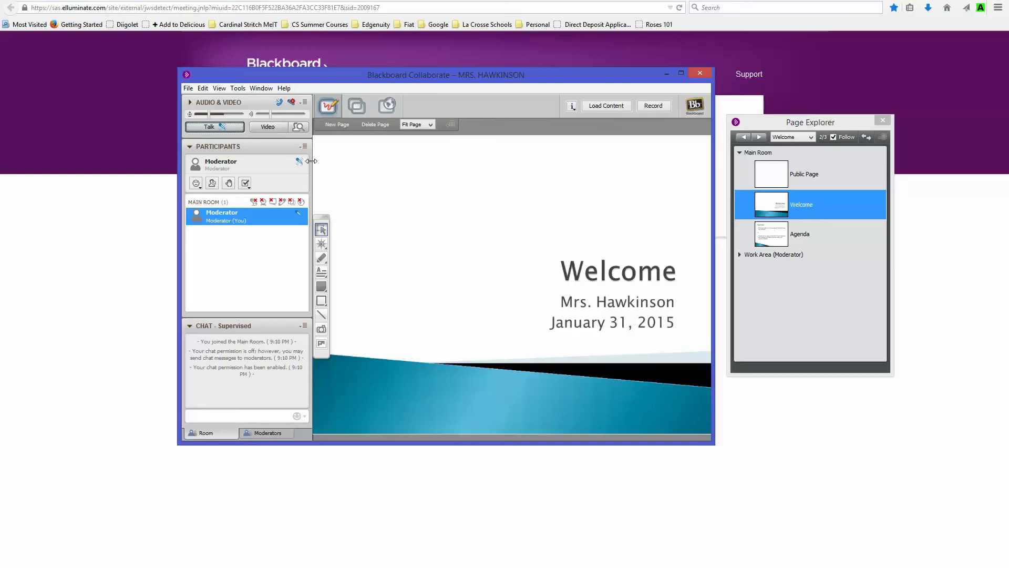
pyautogui.click(226, 127)
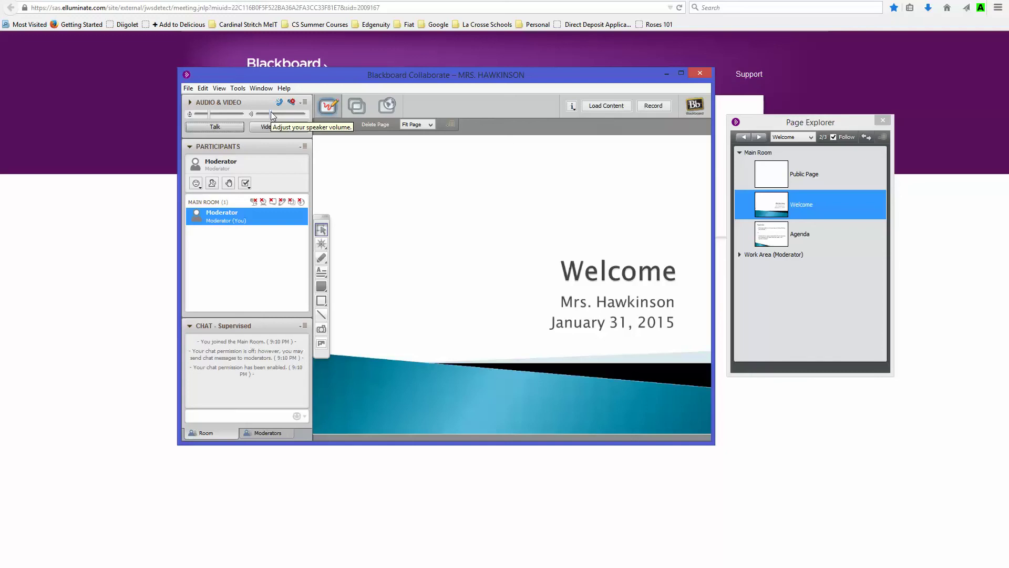
pyautogui.moveTo(273, 116); pyautogui.dragTo(276, 116)
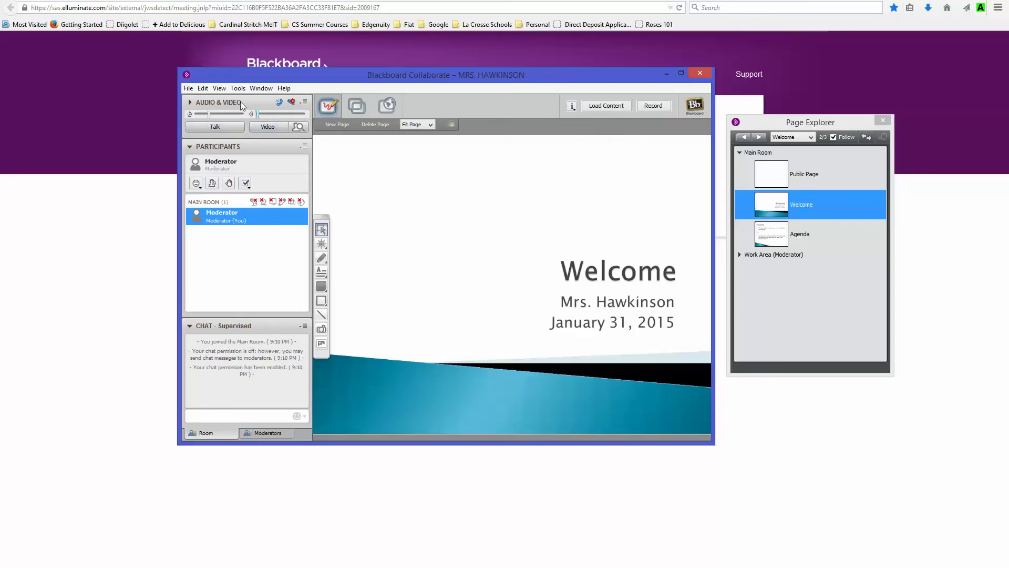
pyautogui.moveTo(260, 118); pyautogui.dragTo(272, 119)
pyautogui.click(256, 433)
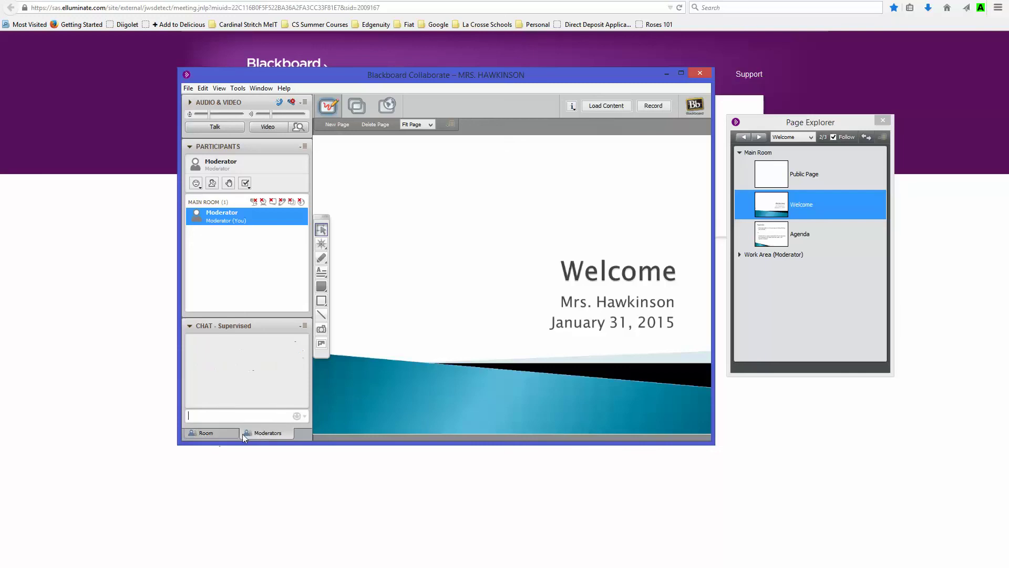
# Step: Compare the Room and Moderators chat conversations repeatedly, finishing back on the Room conversation
pyautogui.click(221, 436)
pyautogui.click(261, 433)
pyautogui.click(222, 435)
pyautogui.click(244, 434)
pyautogui.click(232, 435)
pyautogui.click(209, 435)
pyautogui.click(248, 434)
pyautogui.click(204, 436)
pyautogui.click(259, 431)
pyautogui.click(223, 439)
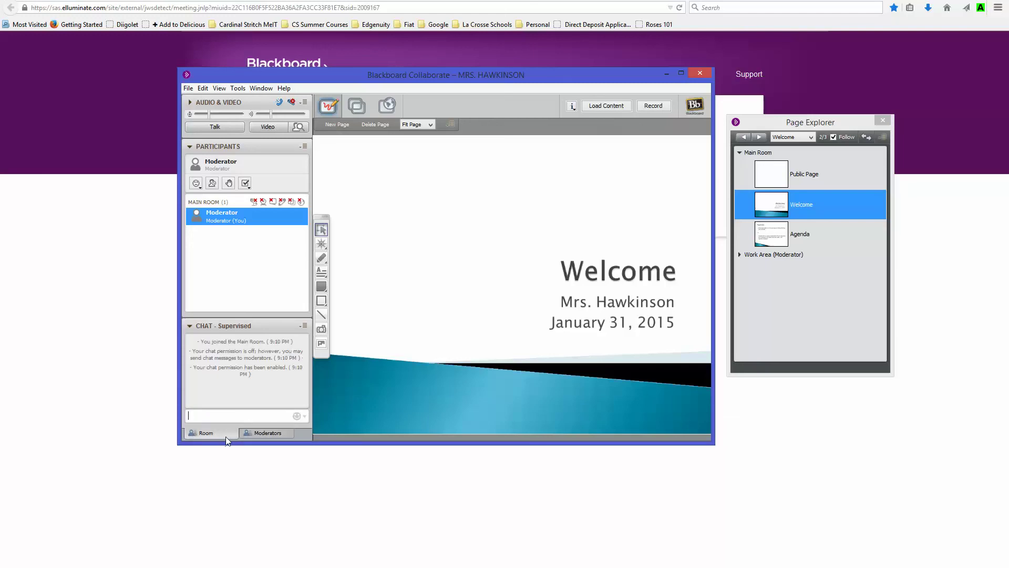
pyautogui.click(261, 435)
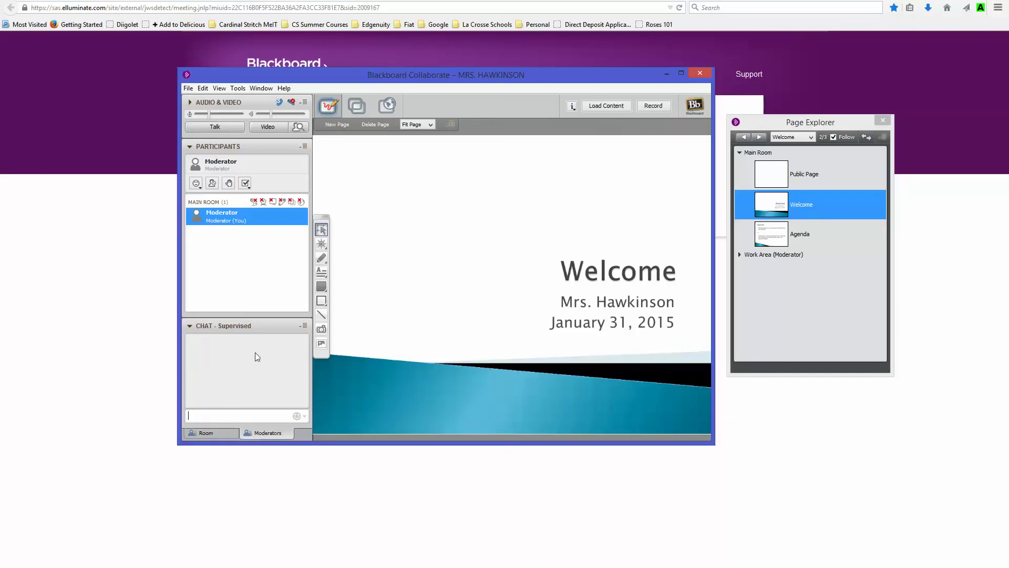
pyautogui.click(210, 436)
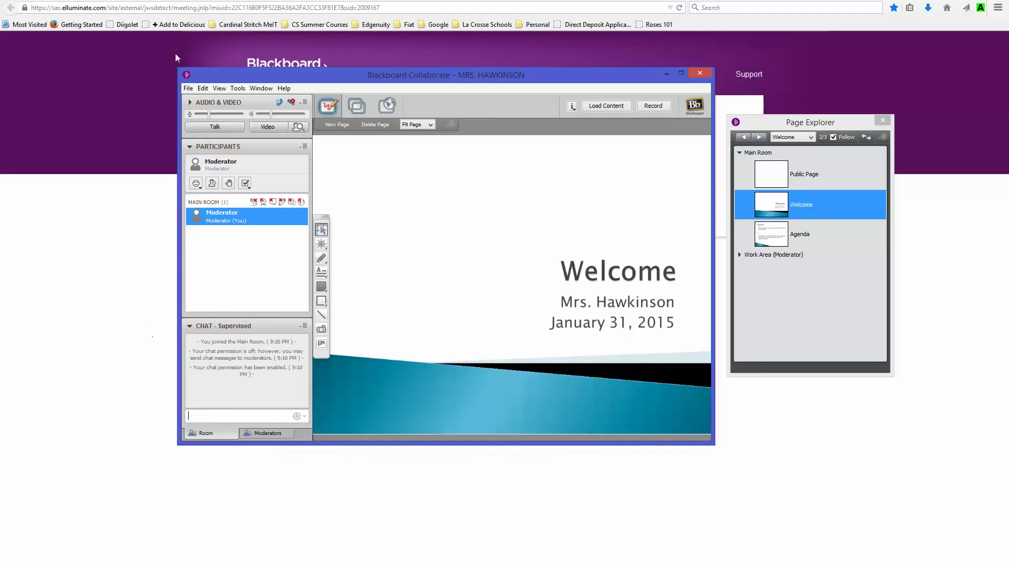
# Step: Show the Tools menu's Moderator submenu, with Allow New Participants to Enter Session enabled
pyautogui.moveTo(236, 228)
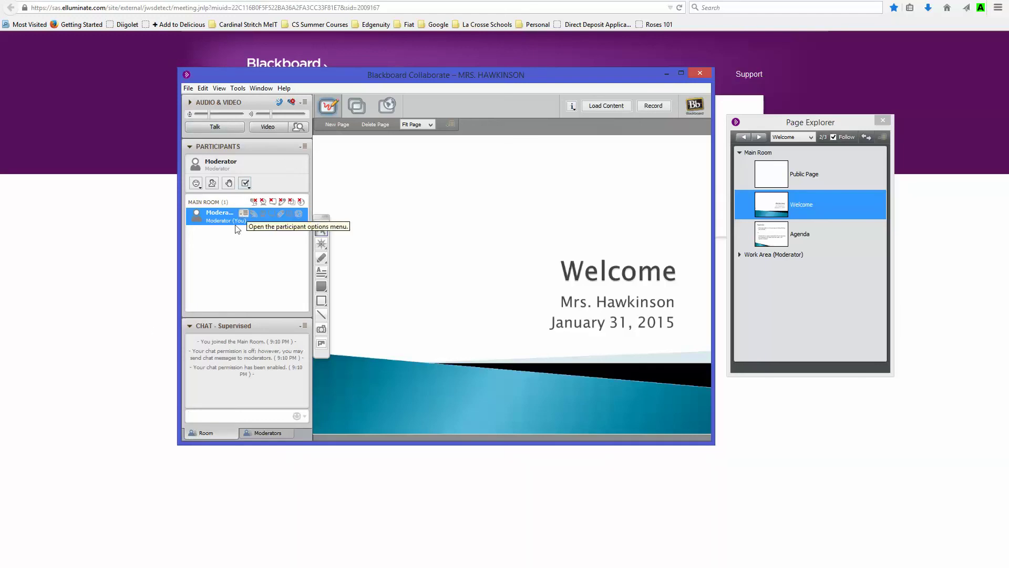
pyautogui.click(237, 88)
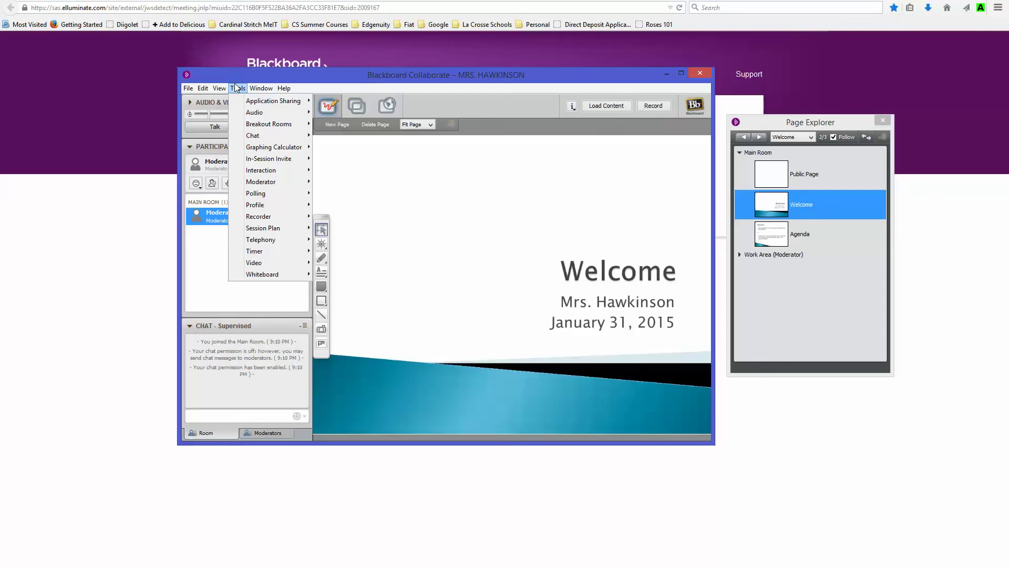
pyautogui.moveTo(257, 129)
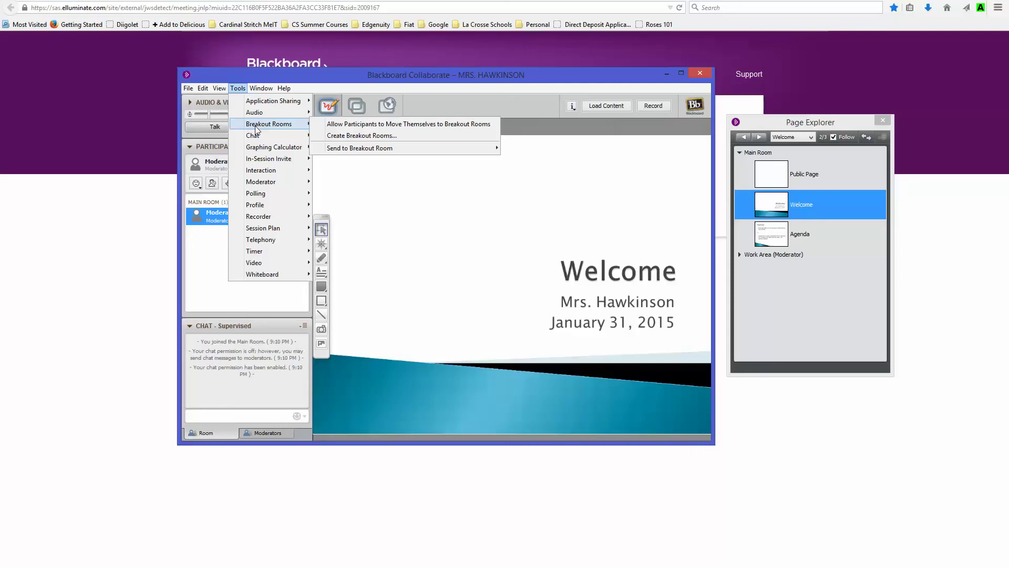
pyautogui.moveTo(286, 163)
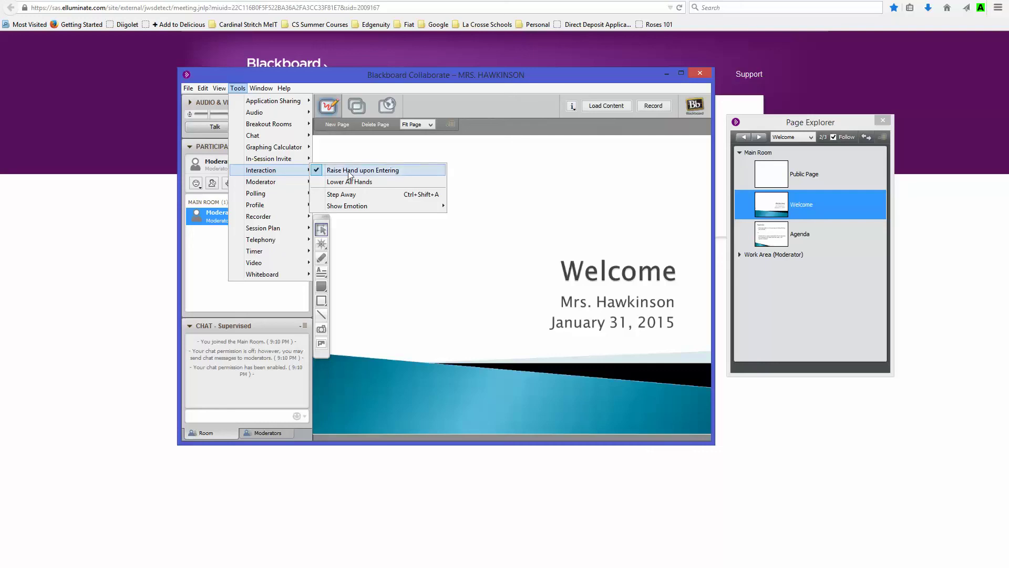
pyautogui.moveTo(276, 184)
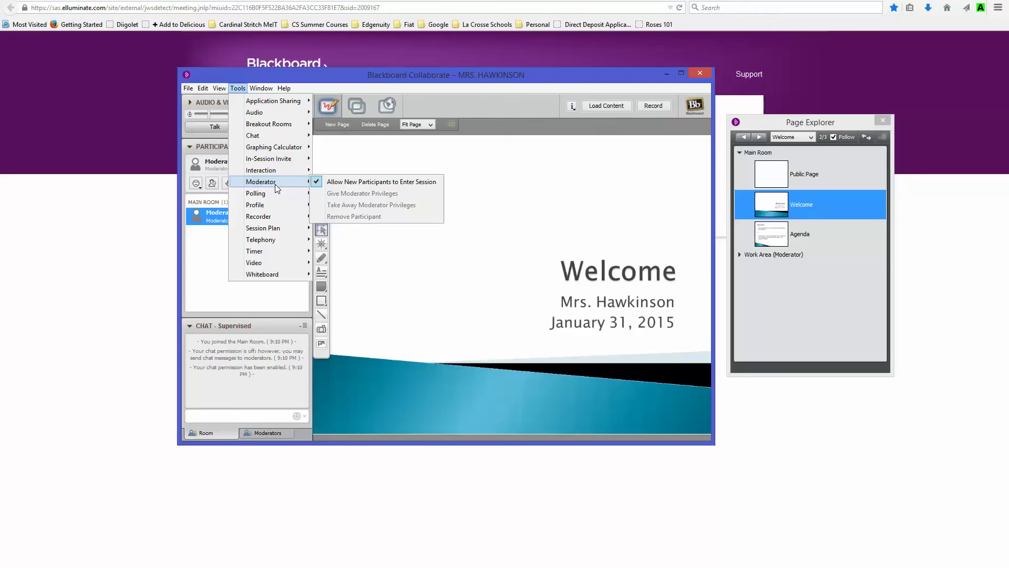
# Step: Review the Timer, Moderator, Session Plan, Whiteboard and Video tool options, then dismiss the Tools menu
pyautogui.moveTo(254, 251)
pyautogui.click(203, 241)
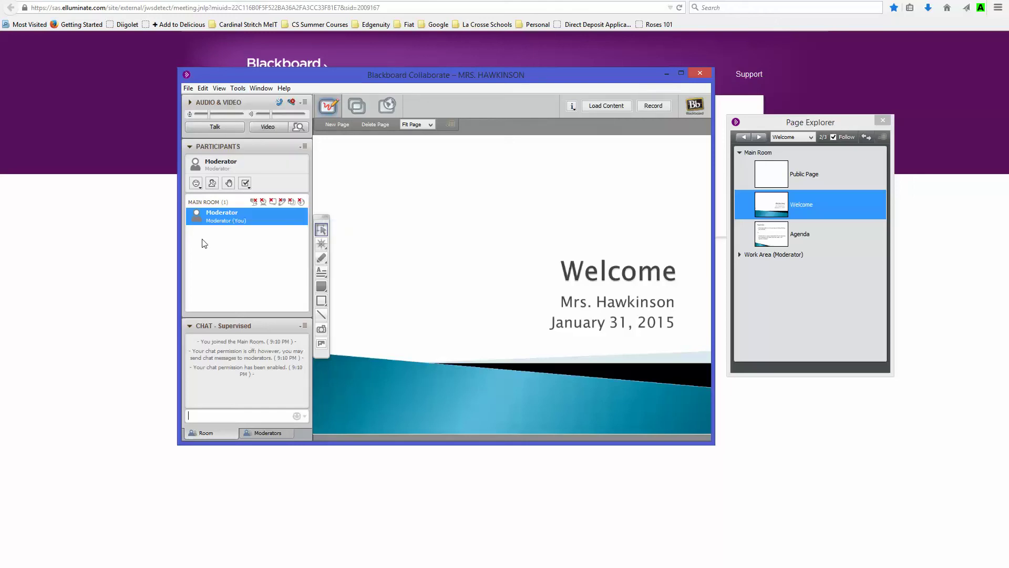
pyautogui.click(239, 88)
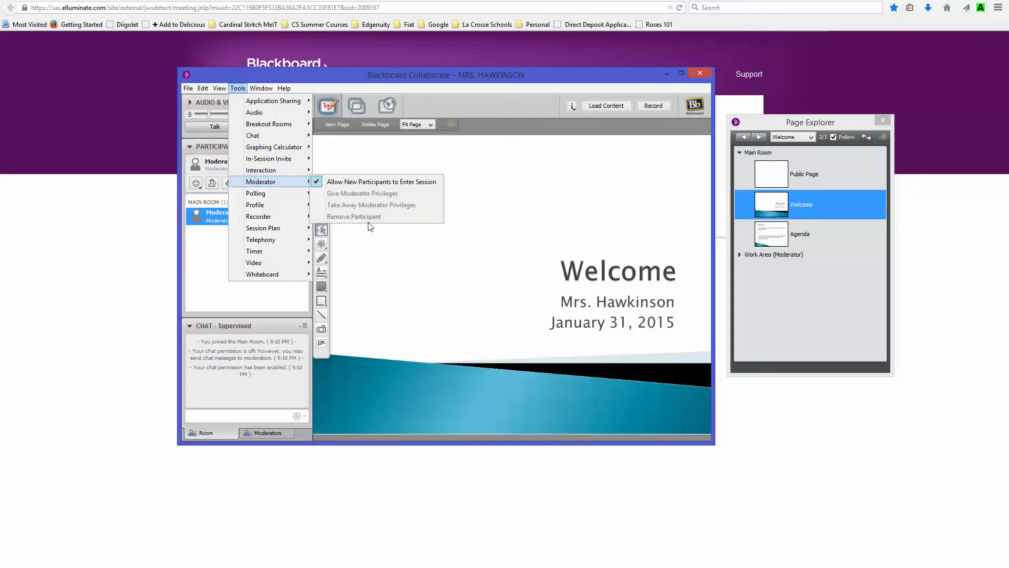
pyautogui.moveTo(288, 227)
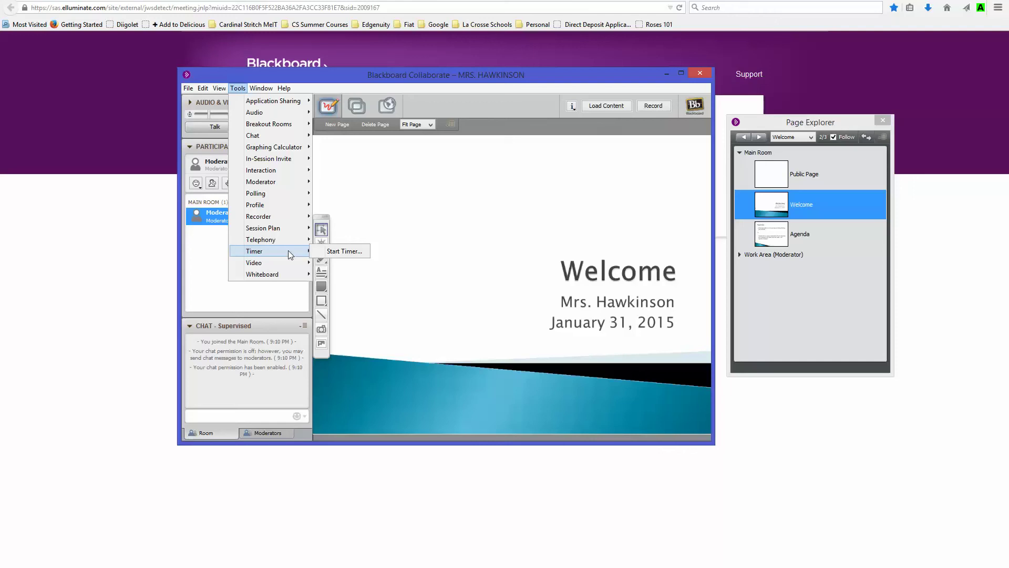
pyautogui.moveTo(287, 272)
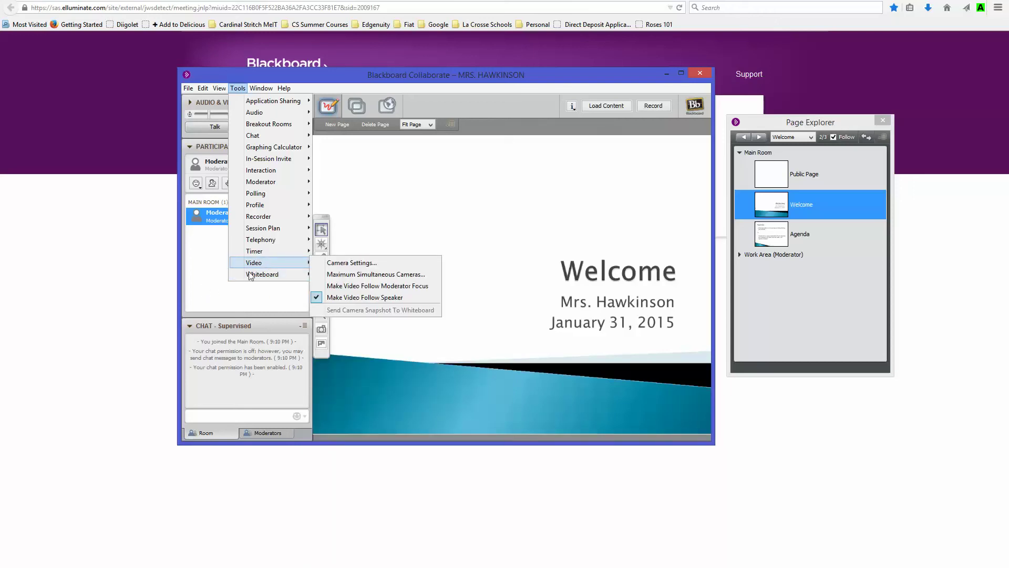
pyautogui.click(222, 265)
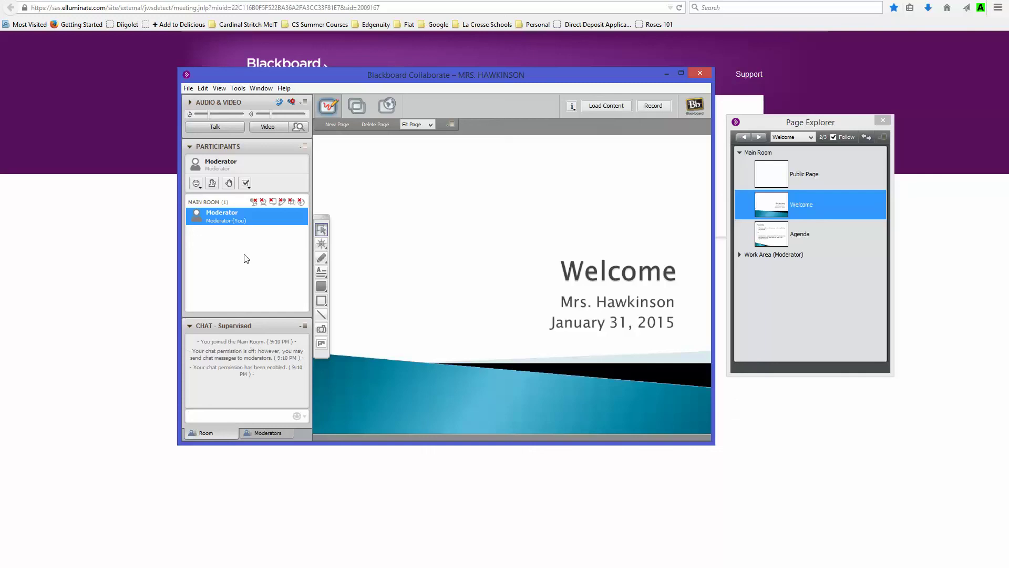